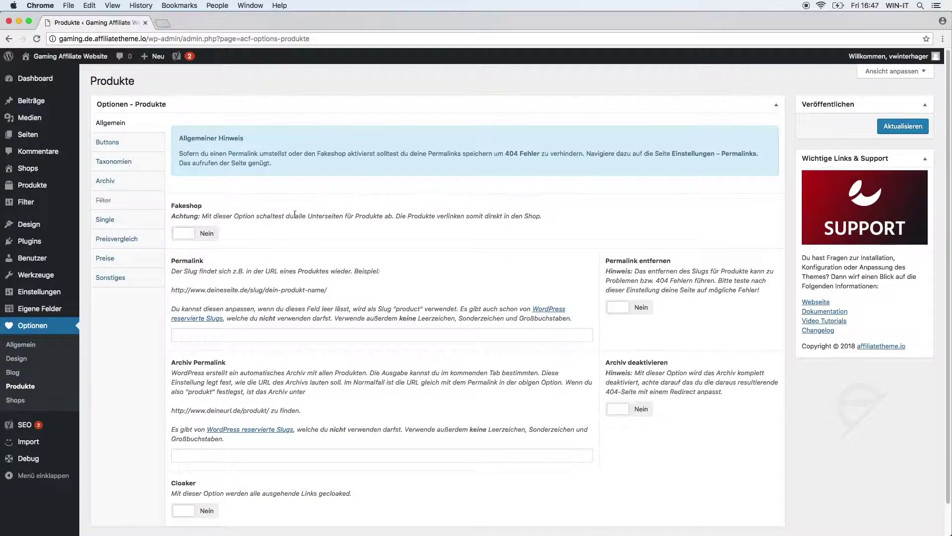
Enable and save the Fakeshop option for products, and re-save the site's permalink settings
left_click(214, 236)
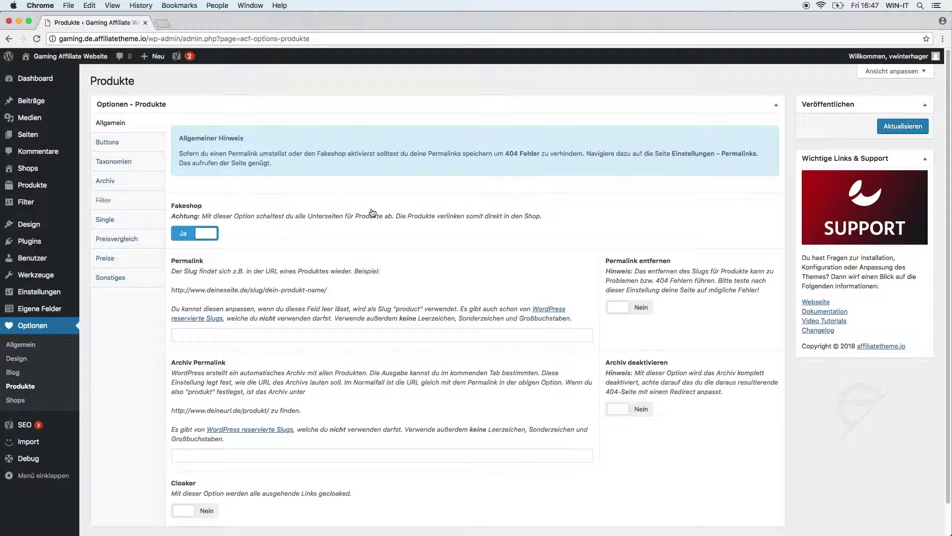
left_click(898, 128)
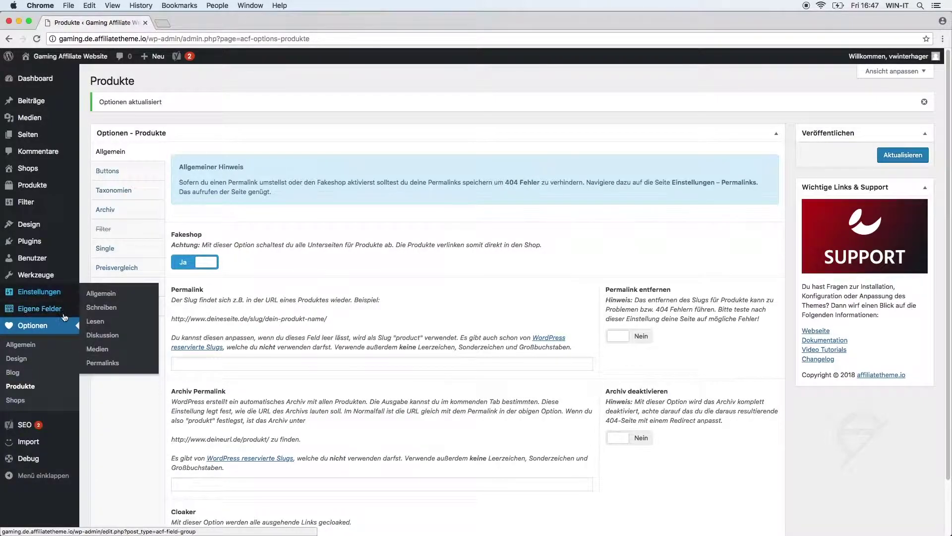
mouse_move(63, 295)
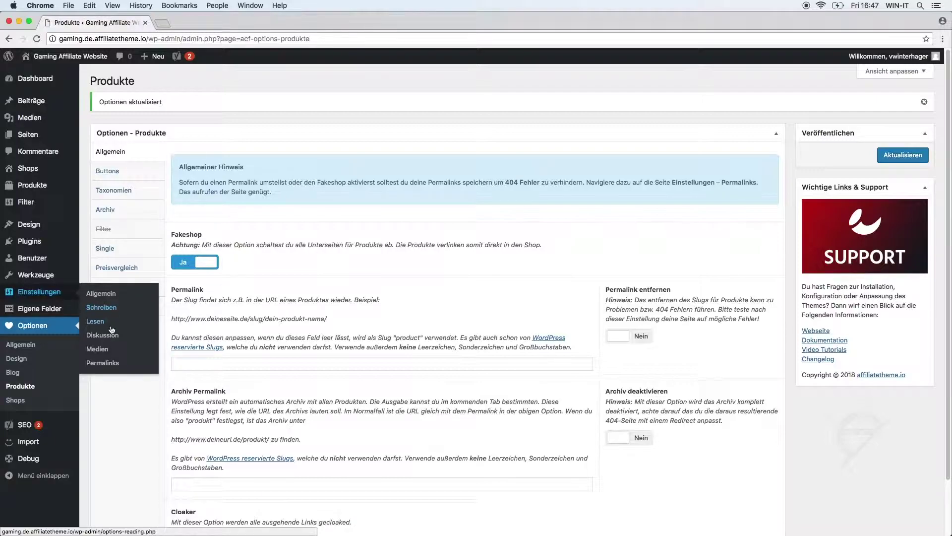
left_click(107, 362)
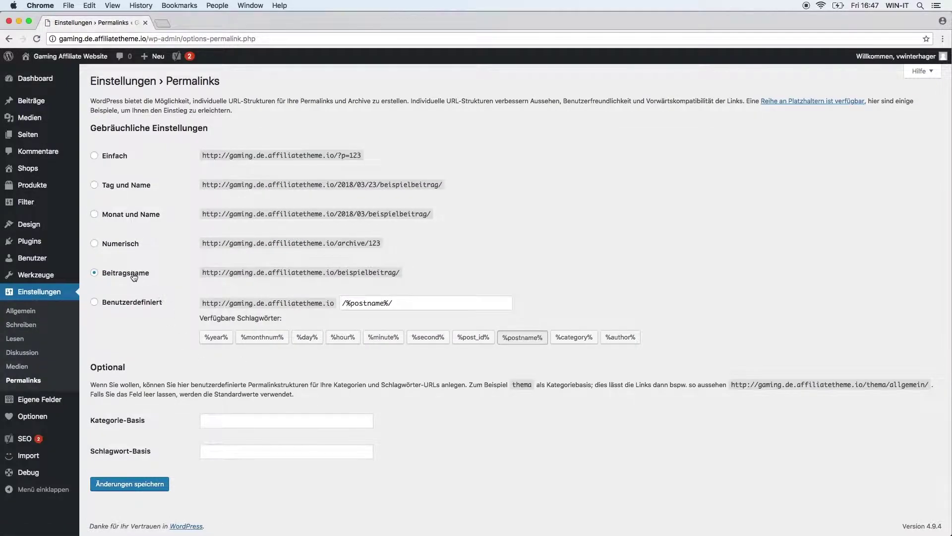
left_click(129, 483)
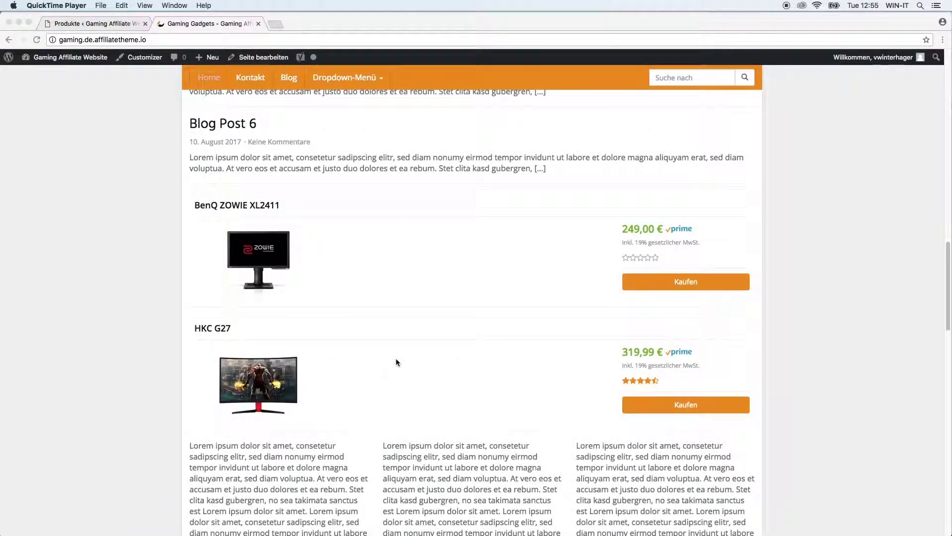
Check where the BenQ ZOWIE XL2411's Kaufen button and product title lead, closing each opened shop page
left_click(410, 351)
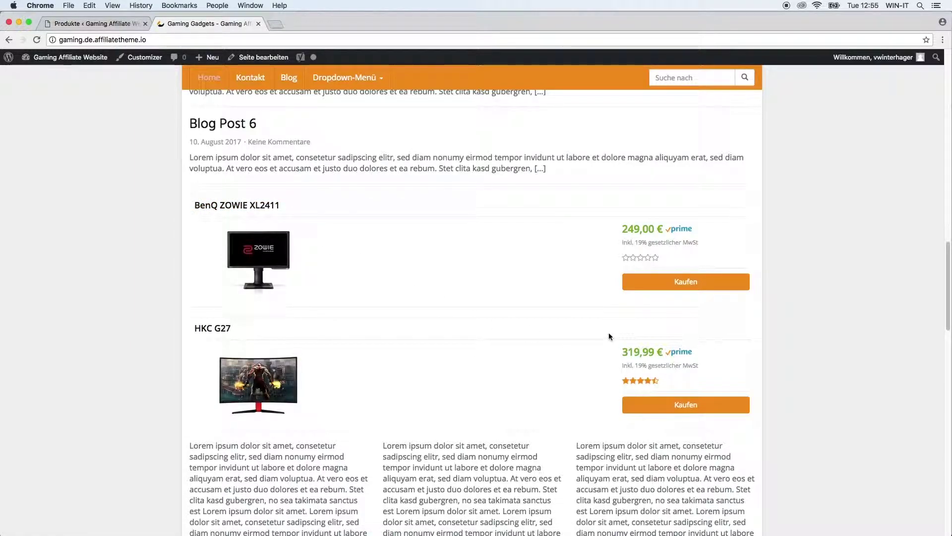
left_click(680, 282)
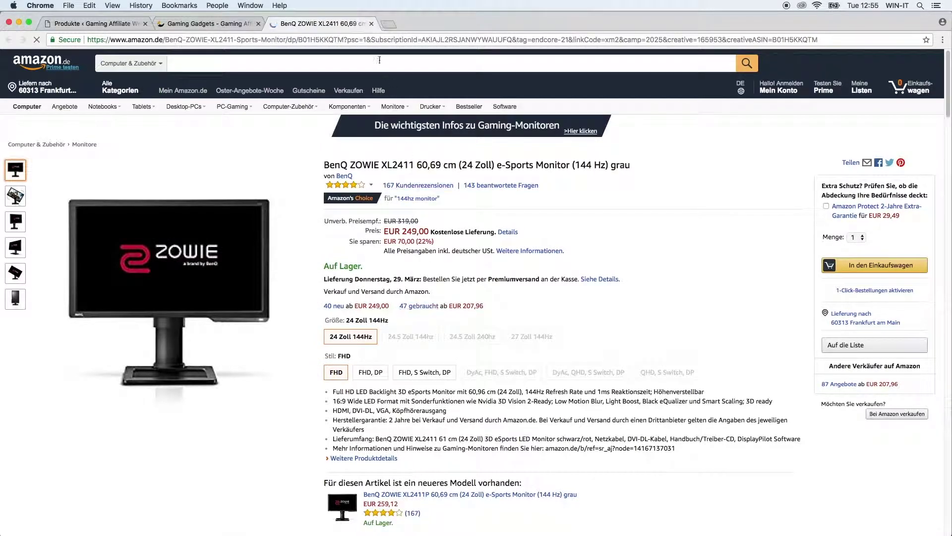
left_click(372, 25)
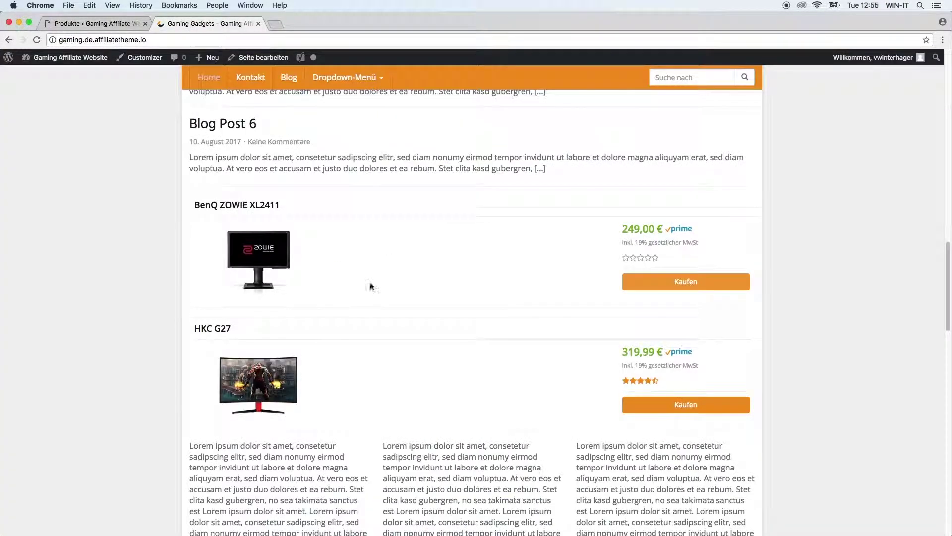
left_click(263, 211)
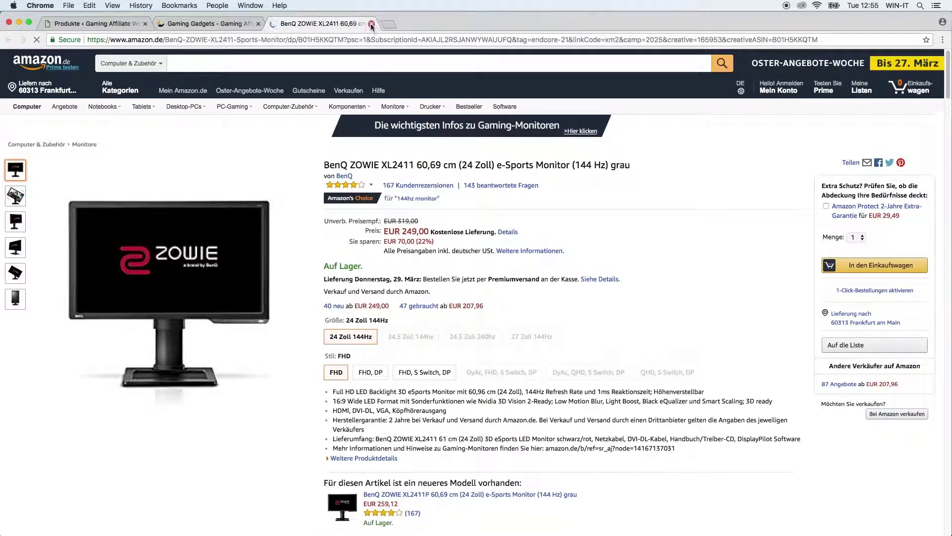
left_click(371, 24)
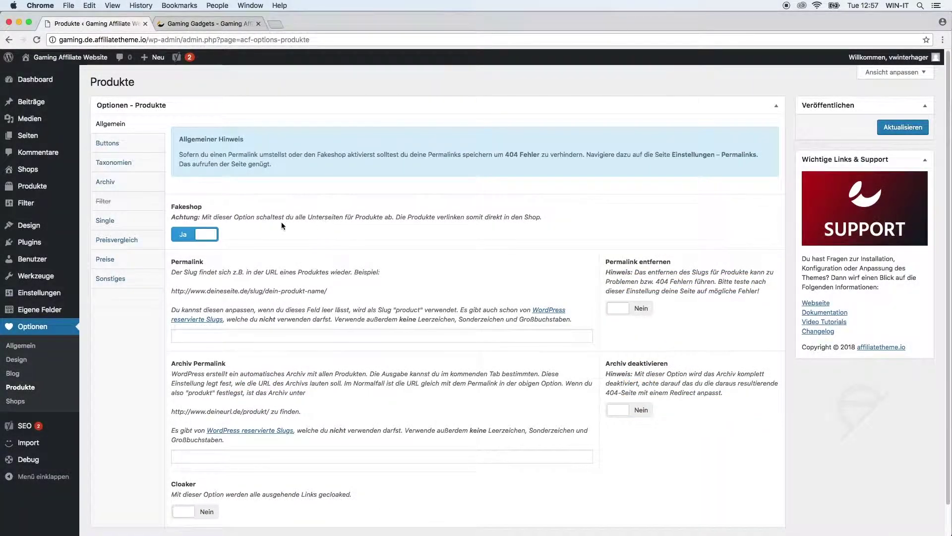
Disable the Fakeshop option for products, save the change, and reload the website's front page
left_click(201, 235)
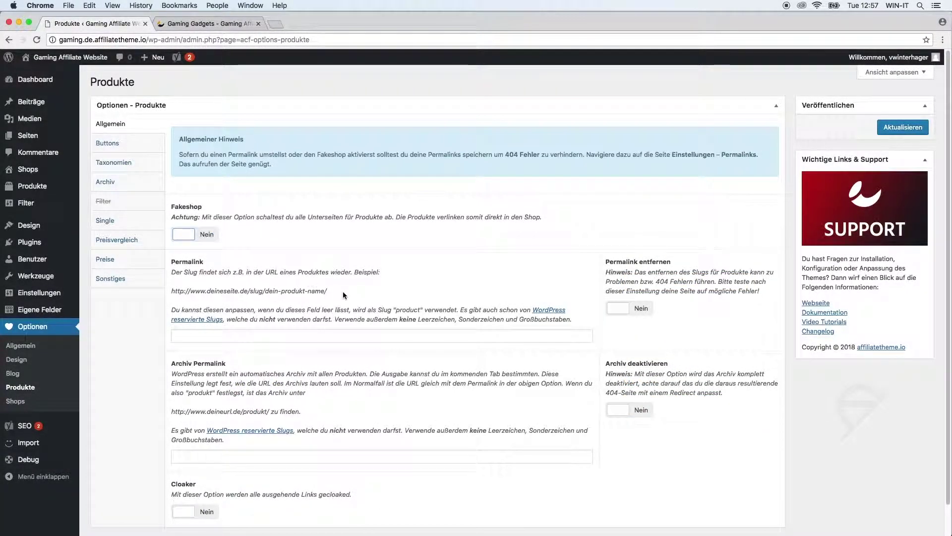
left_click(904, 129)
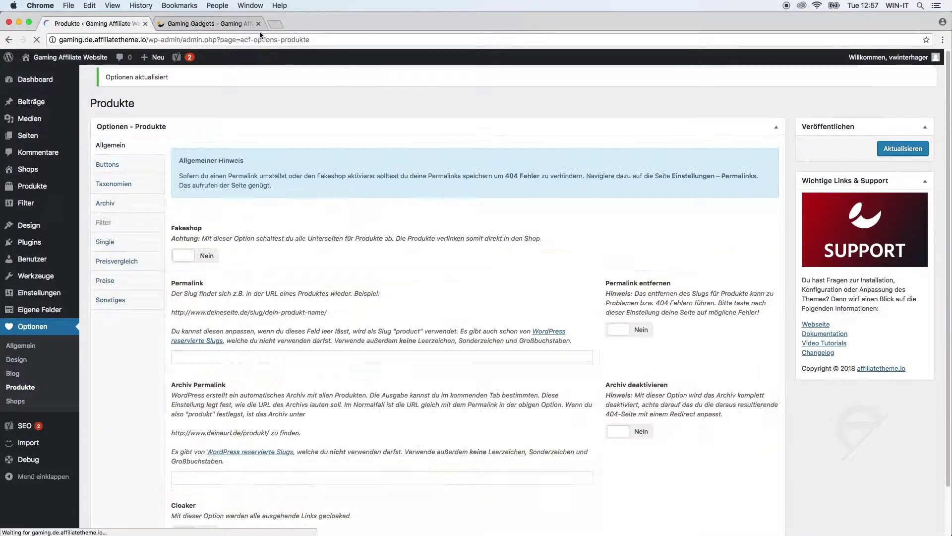
left_click(223, 24)
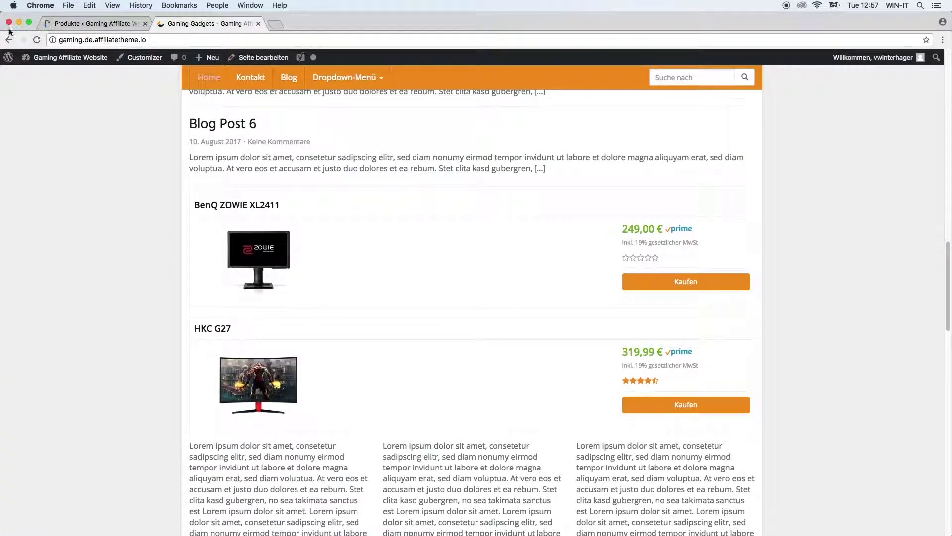
left_click(36, 39)
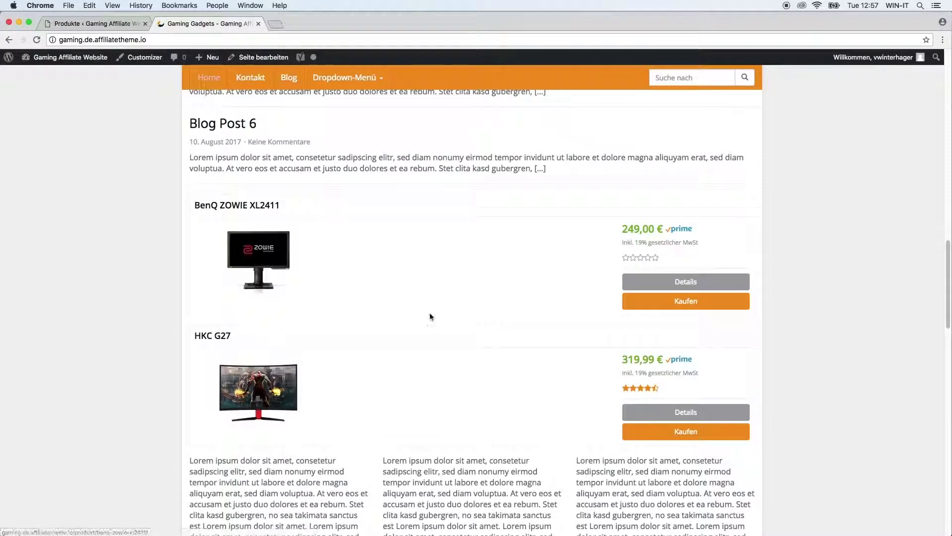
View the BenQ ZOWIE XL2411's detail page from the front page and return to the product options
left_click(276, 218)
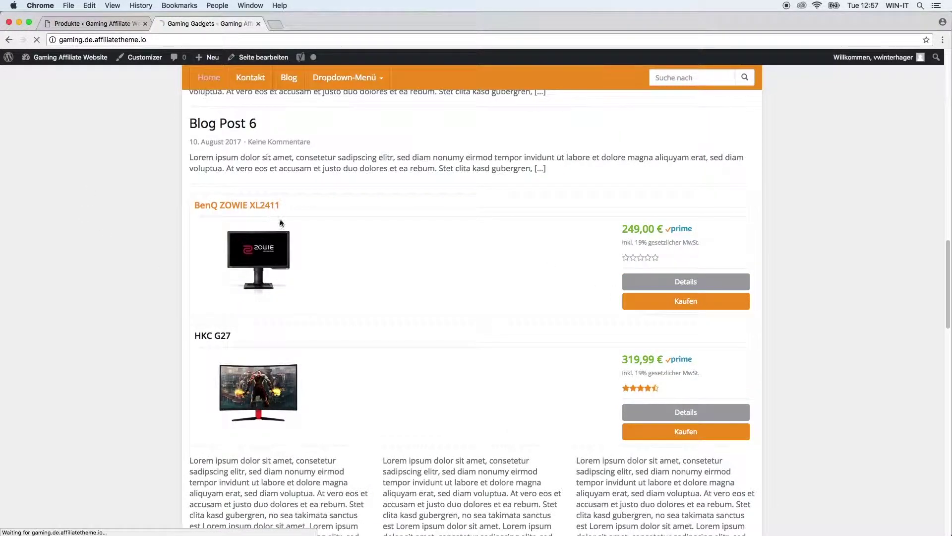
scroll(385, 377, "down", 6)
scroll(2, 421, "up", 5)
left_click(9, 39)
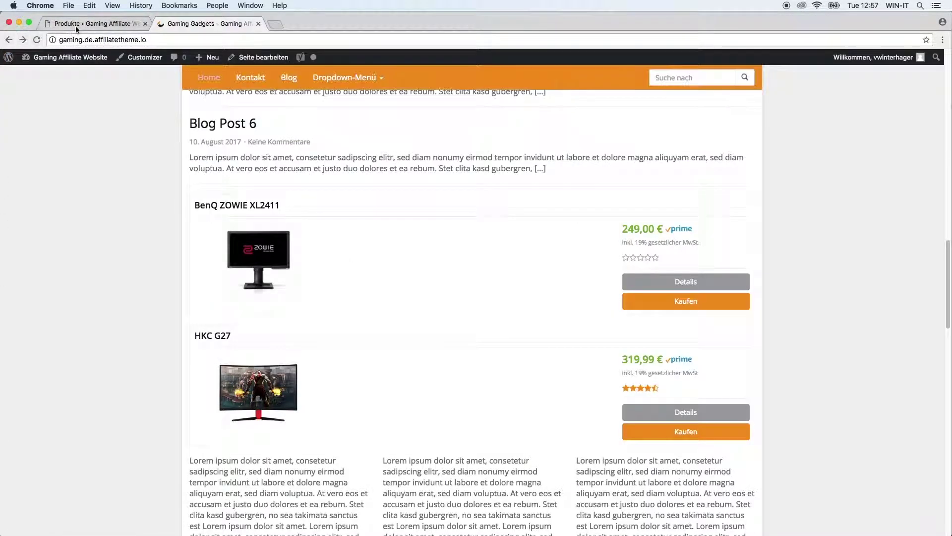
left_click(77, 26)
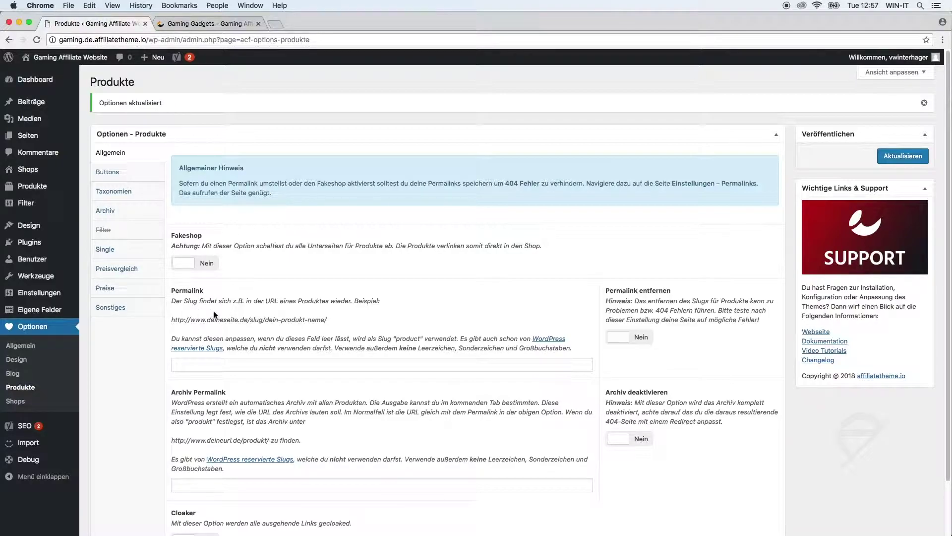
Reopen the BenQ ZOWIE XL2411 product page and examine the slug and product name parts of its URL
left_click(209, 24)
left_click(237, 212)
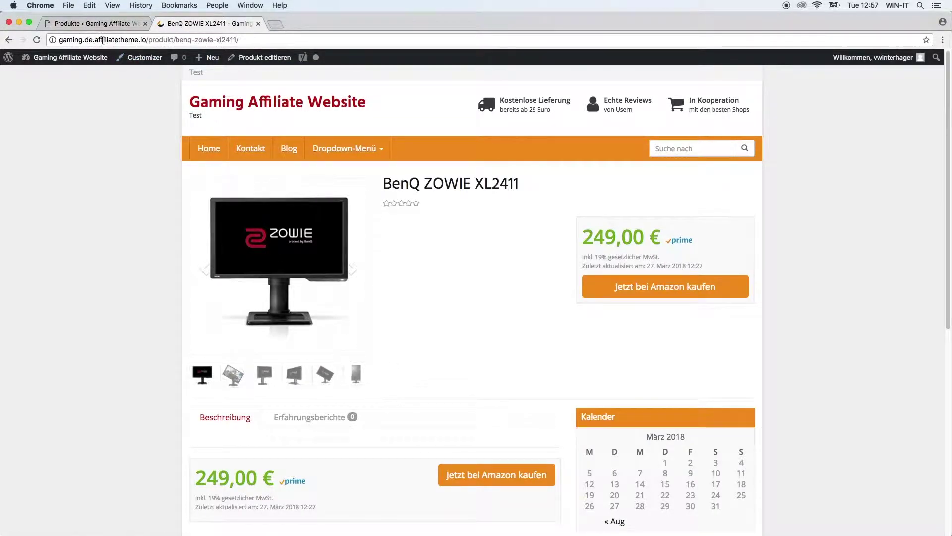
left_click_drag(149, 40, 239, 40)
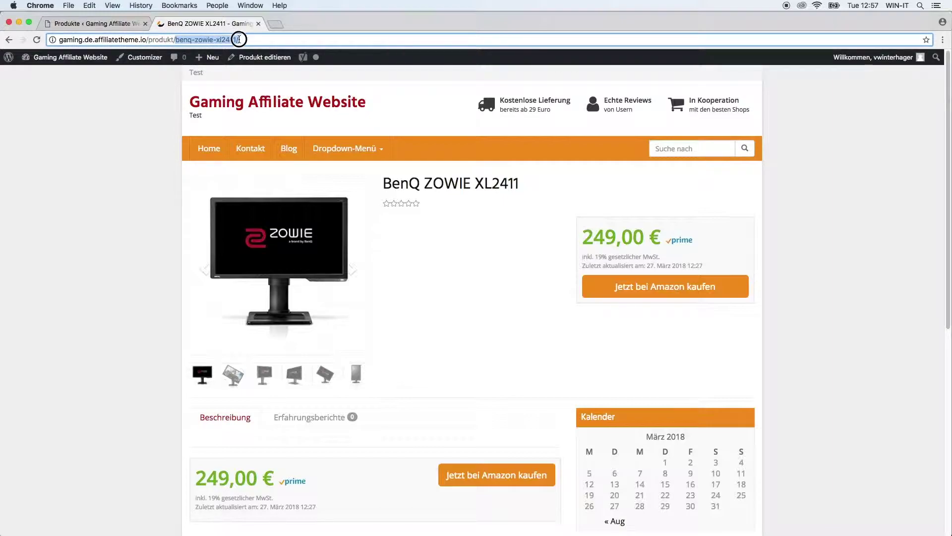
double_click(169, 38)
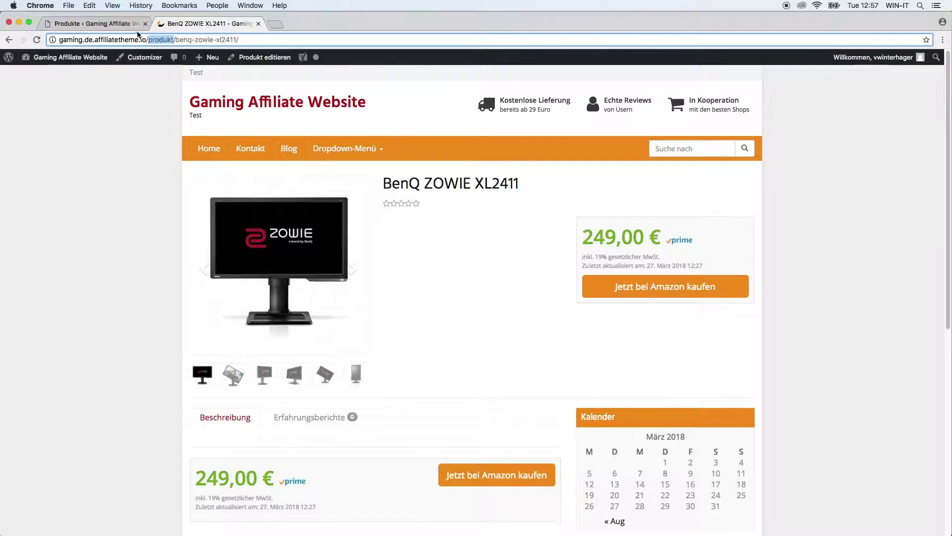
Set the product Permalink slug to "beispielslug" in the product options
right_click(124, 24)
left_click(124, 23)
left_click(124, 24)
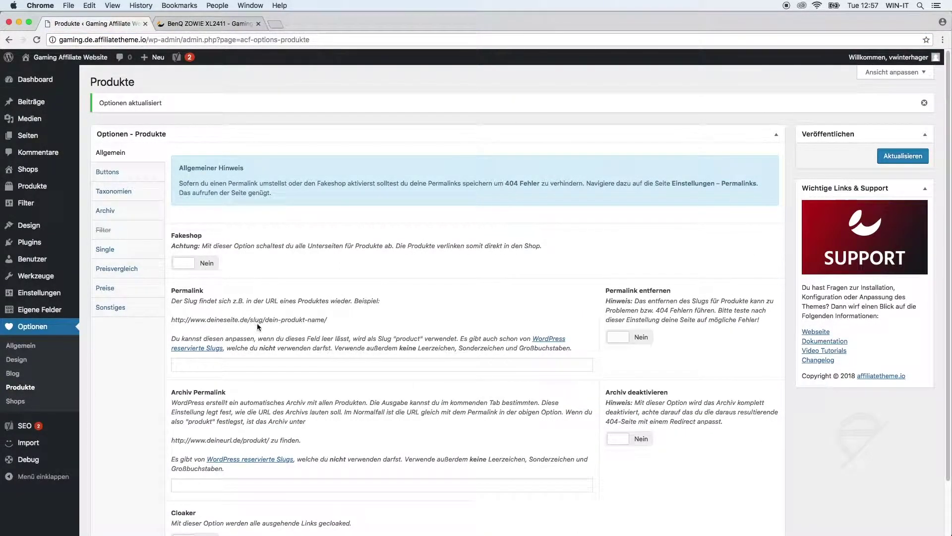
left_click(256, 363)
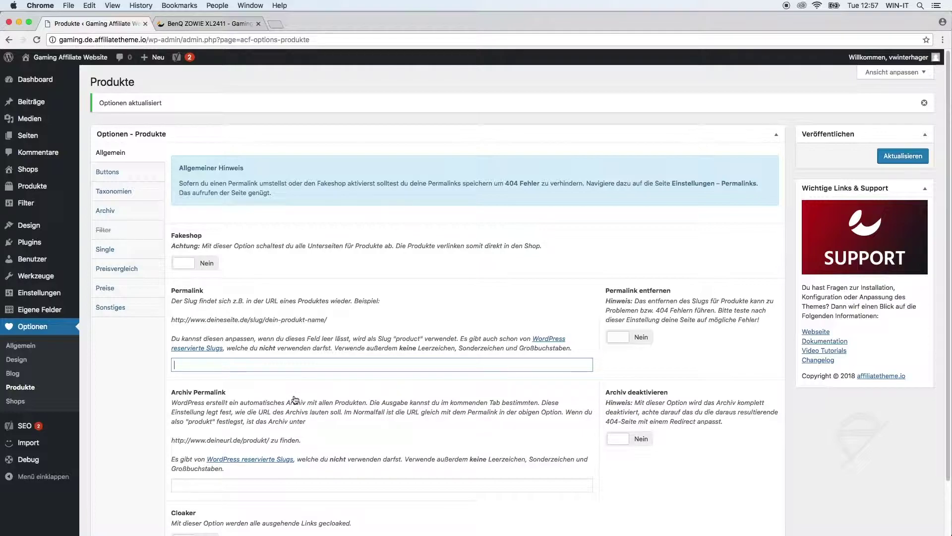
type("beispielslug")
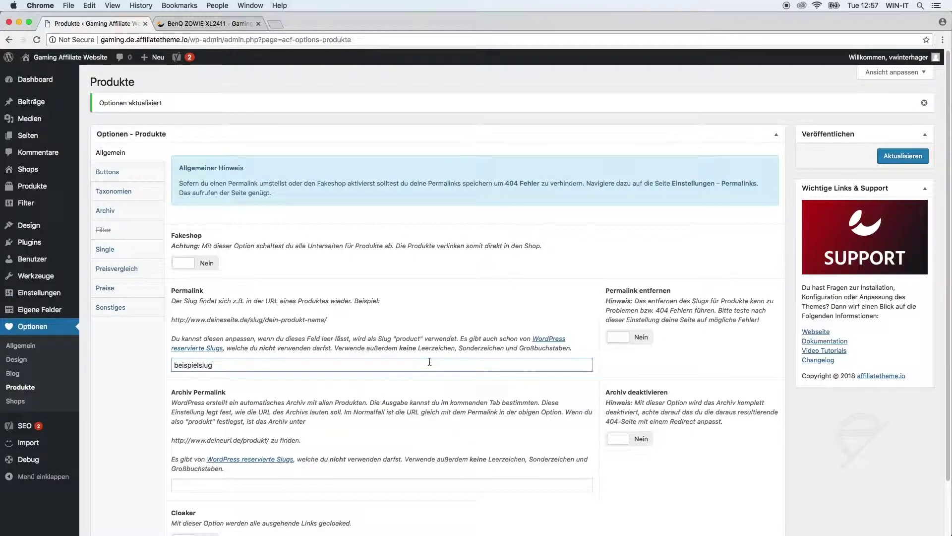
Reload the BenQ ZOWIE XL2411 product page and compare its URL with the Permalink option and the note on saving permalinks
left_click(213, 23)
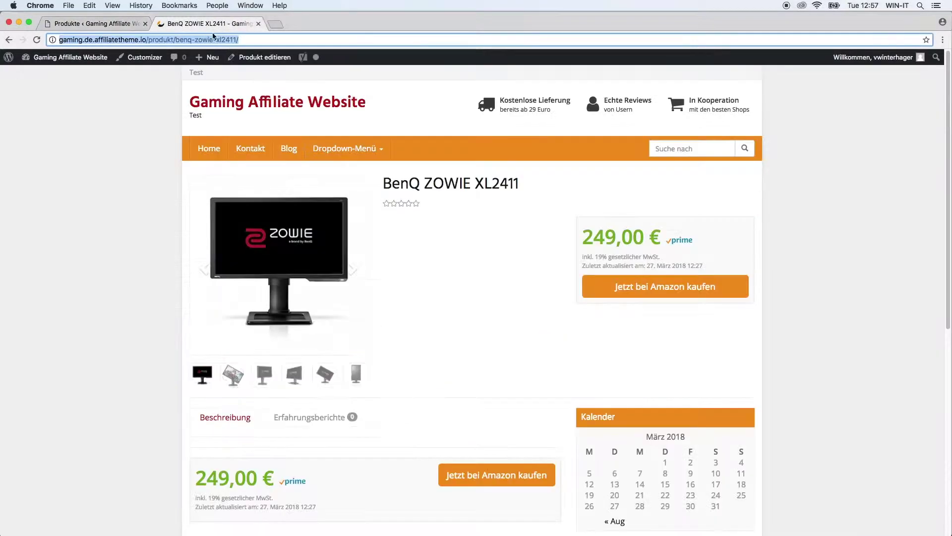
left_click(124, 23)
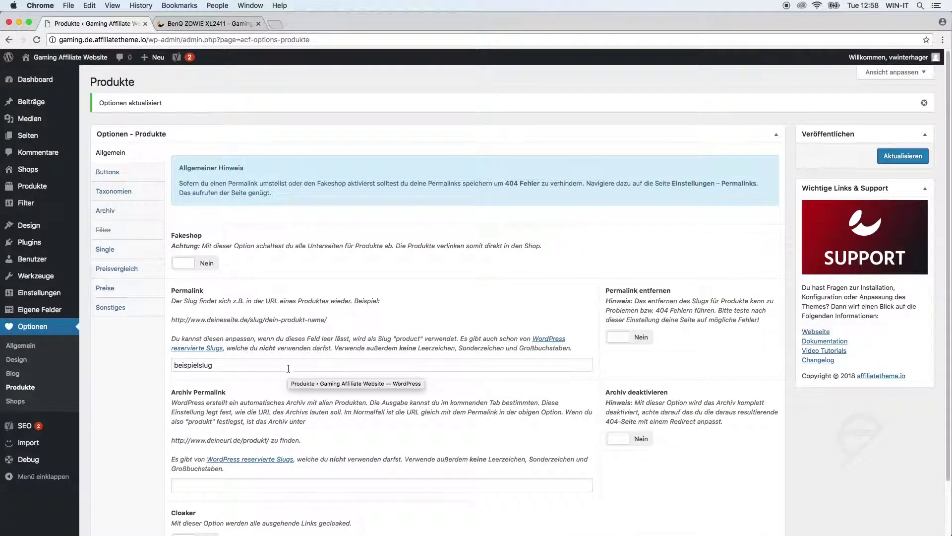
left_click(213, 23)
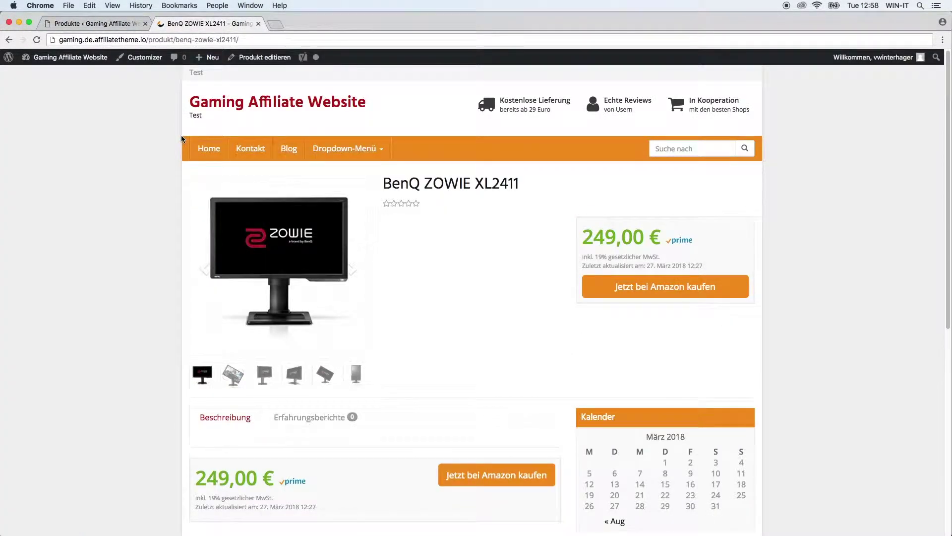
left_click(37, 39)
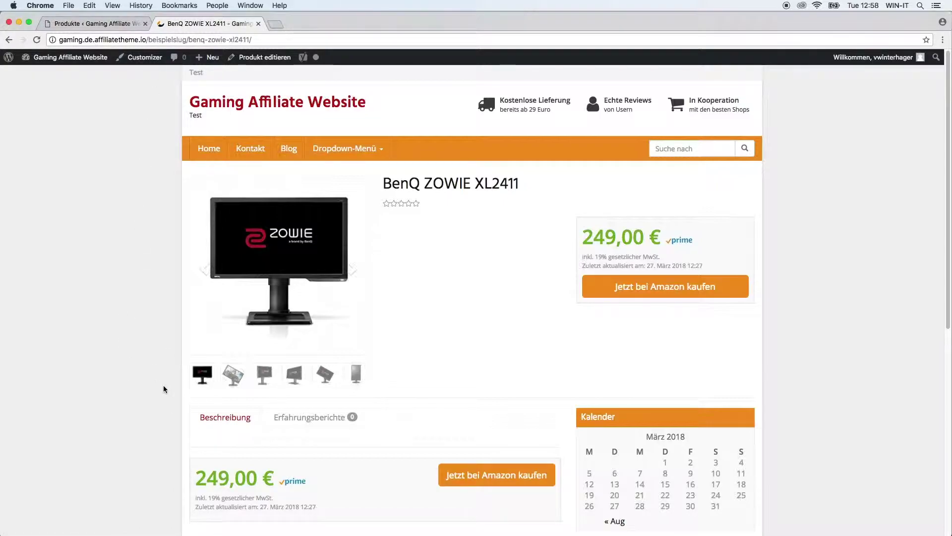
left_click(100, 24)
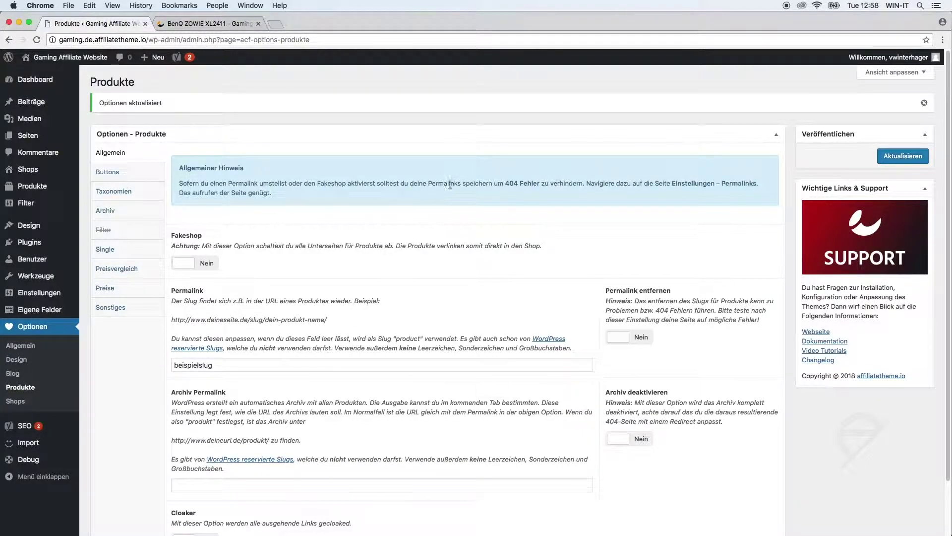
mouse_move(57, 292)
left_click(201, 25)
left_click(114, 23)
left_click(218, 23)
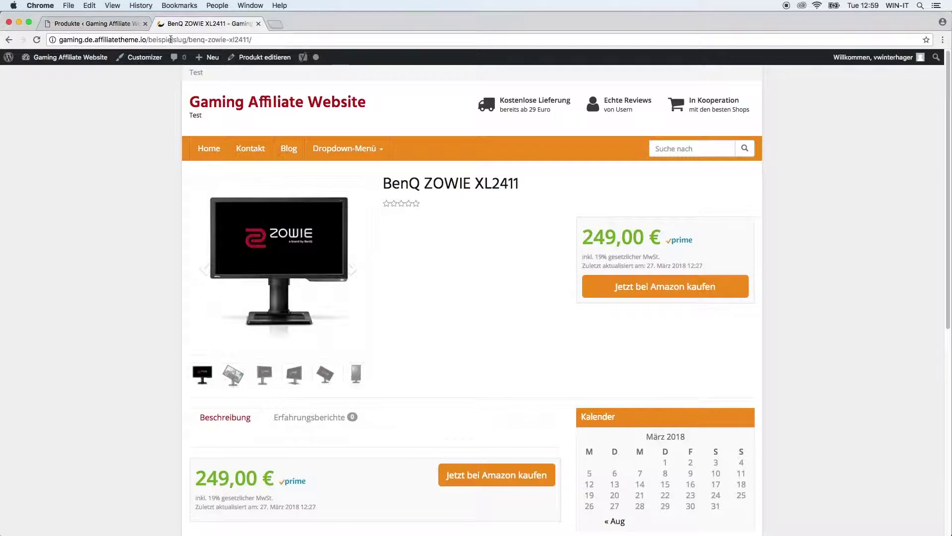
Clear the custom product Permalink slug and save the product options
left_click(94, 23)
left_click_drag(270, 366, 123, 357)
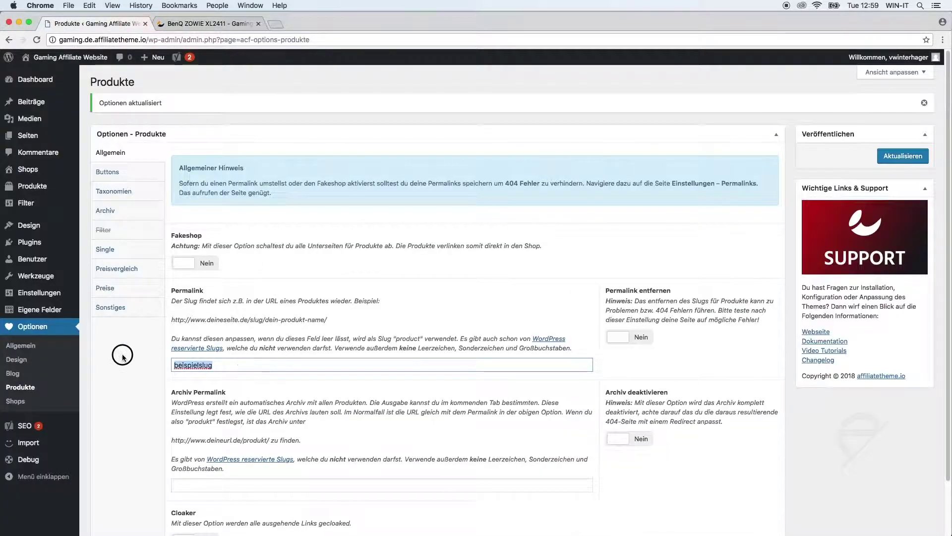
key("BackSpace")
left_click(899, 156)
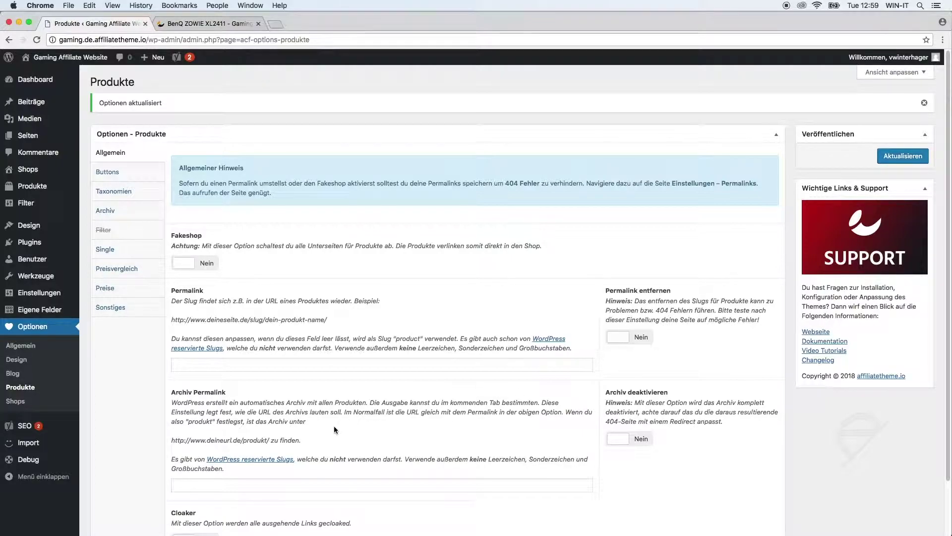
Examine the Archiv Permalink description and its example URL, along with the neighbouring Permalink and Cloaker options
scroll(317, 432, "down", 3)
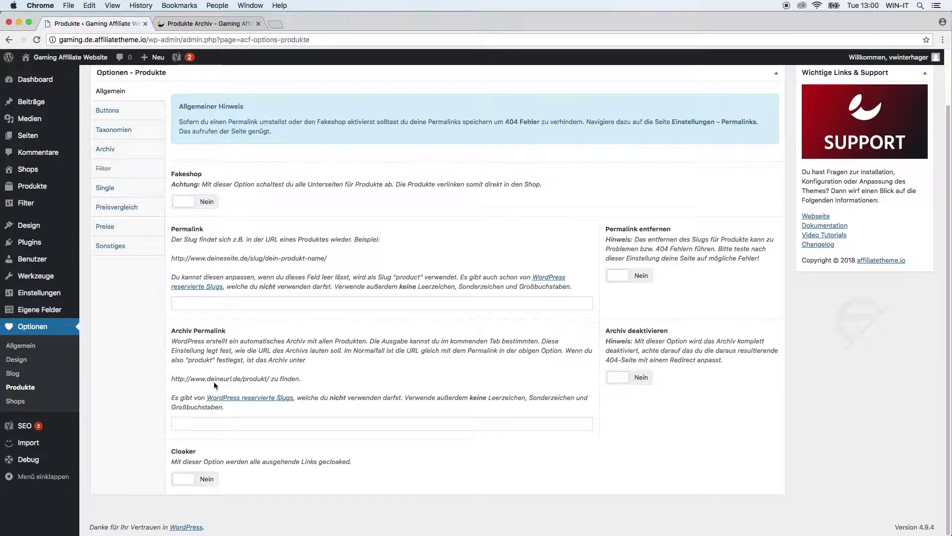
left_click_drag(243, 379, 300, 379)
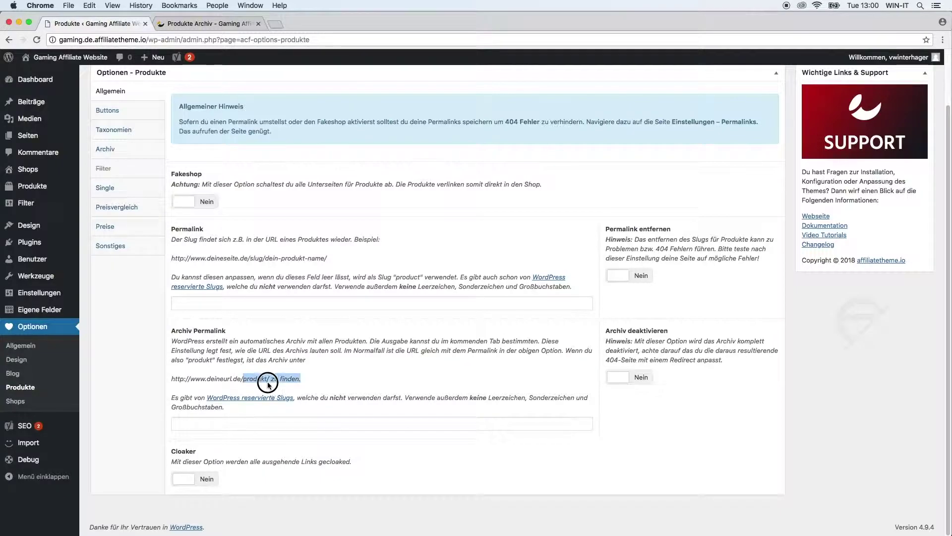
scroll(256, 283, "up", 2)
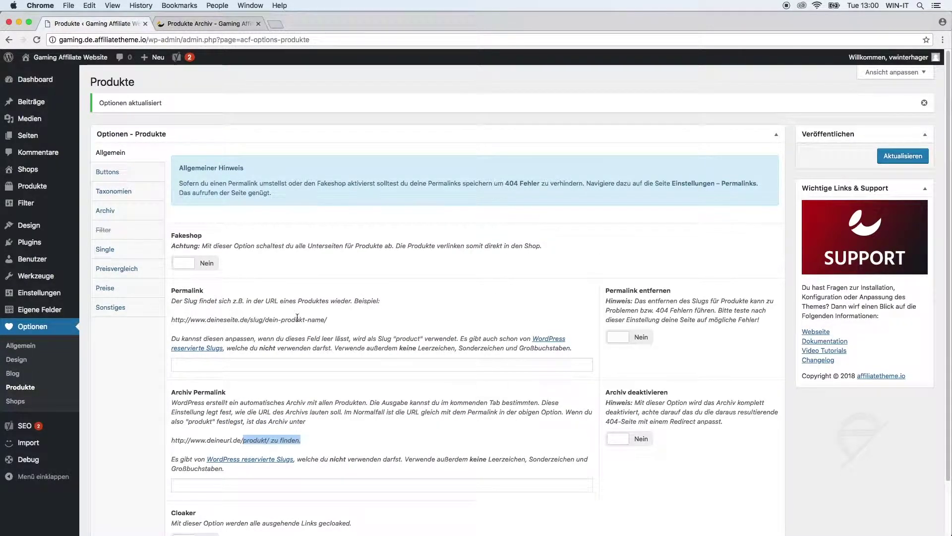
scroll(307, 357, "down", 2)
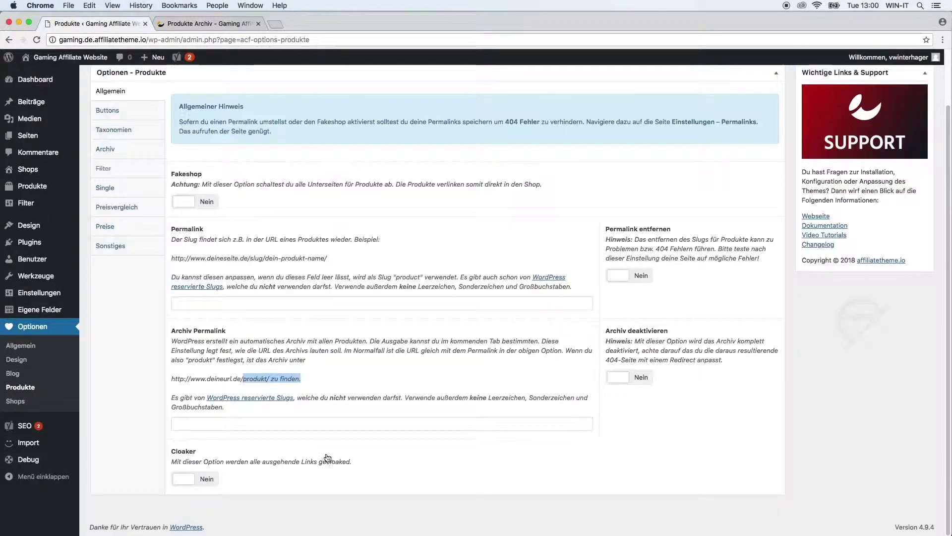
Inspect the "produkt/" part of the product archive's URL and return to the product options
left_click(214, 24)
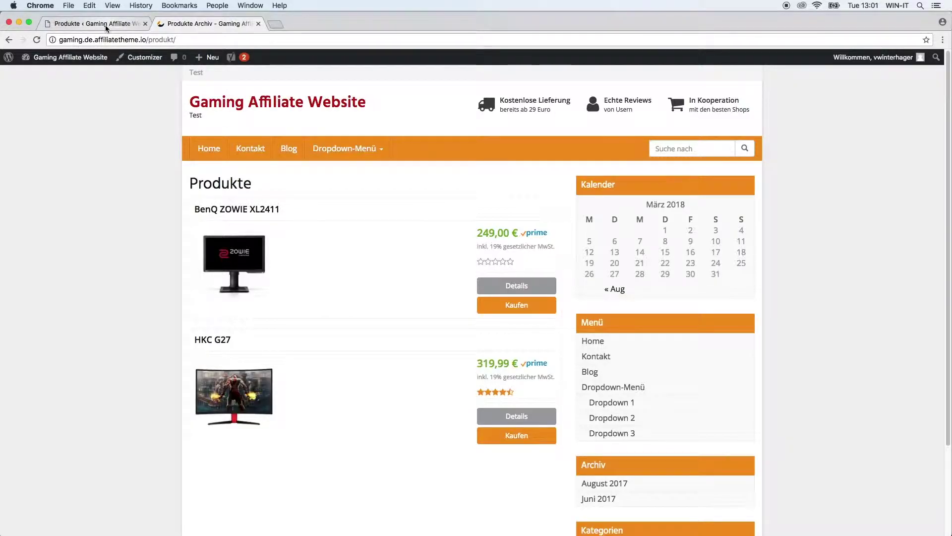
left_click_drag(176, 40, 148, 40)
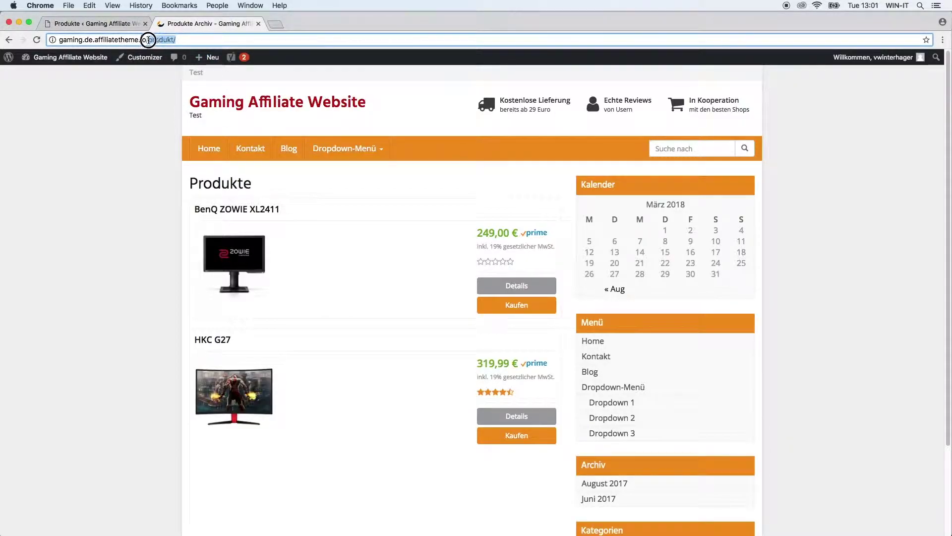
left_click(127, 23)
Enable the Cloaker option and save the product options
left_click(271, 424)
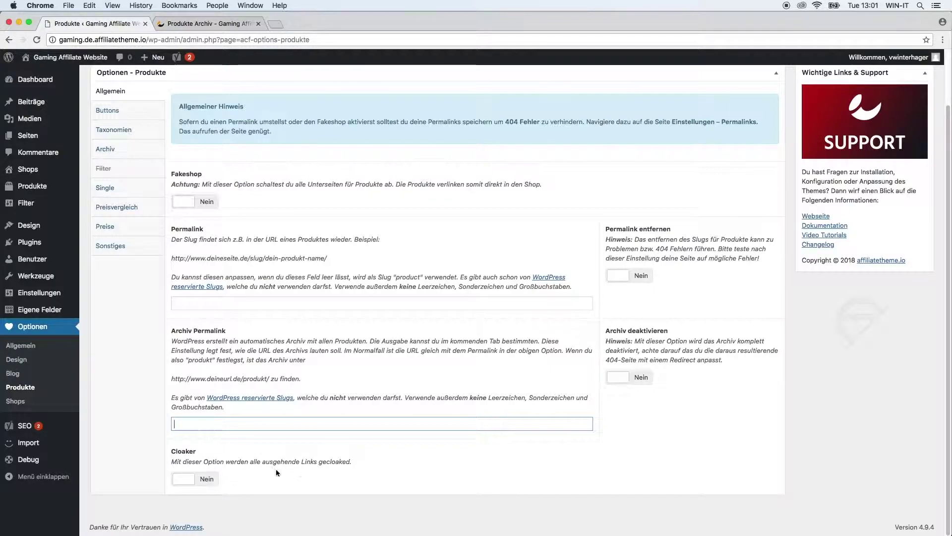
left_click(201, 478)
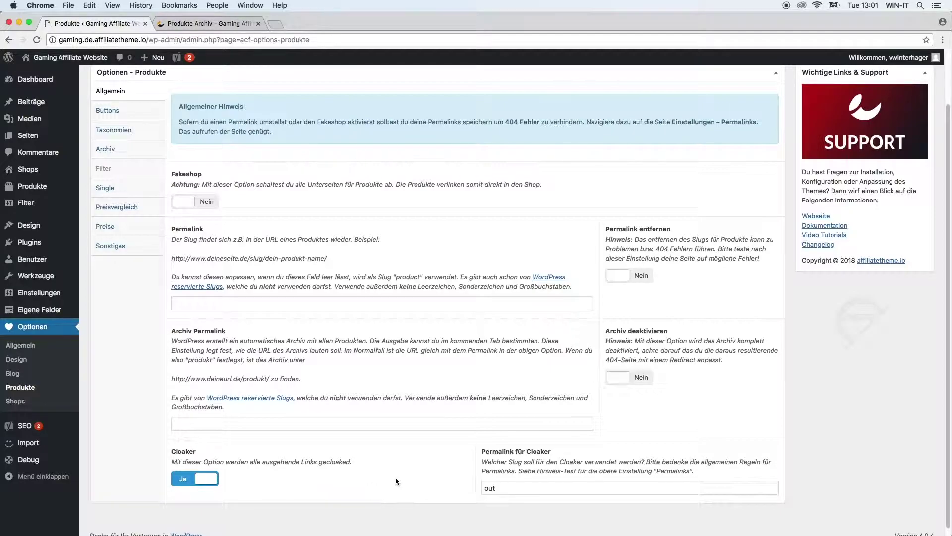
left_click(902, 156)
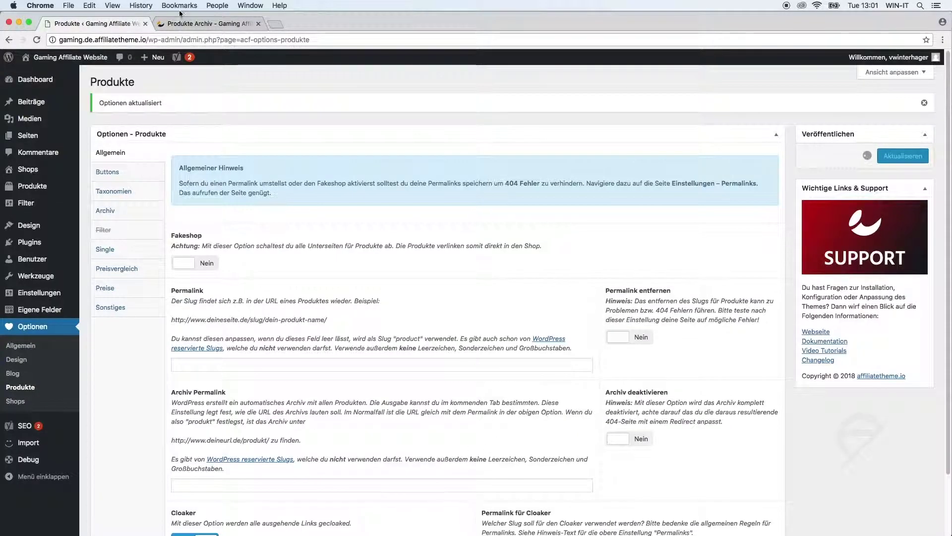
Open the BenQ ZOWIE XL2411 product page, follow its Amazon buy link, and return to the general product options
left_click(169, 24)
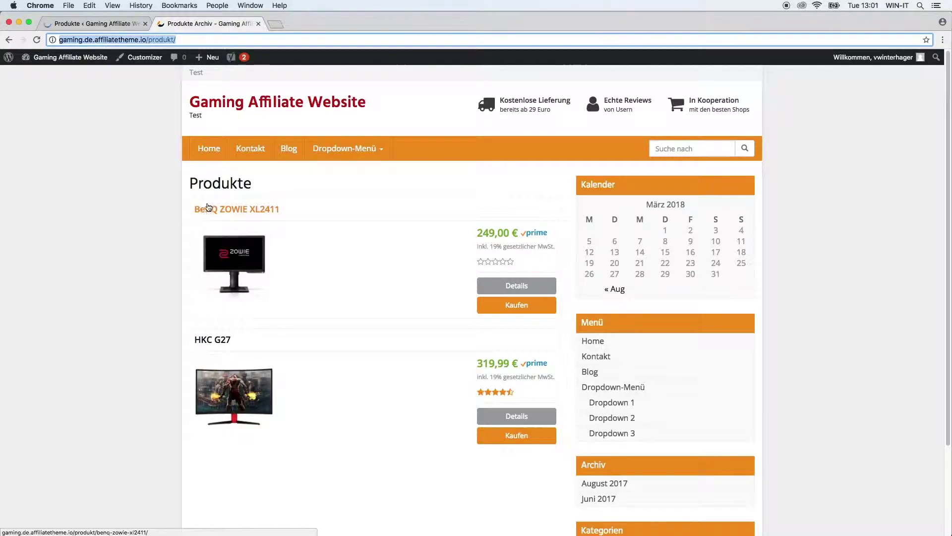
left_click(223, 209)
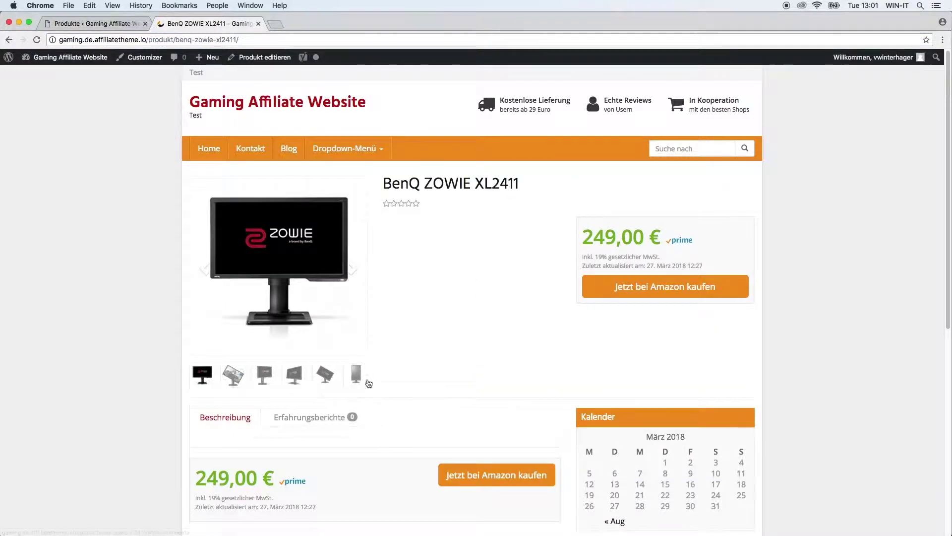
left_click(713, 293)
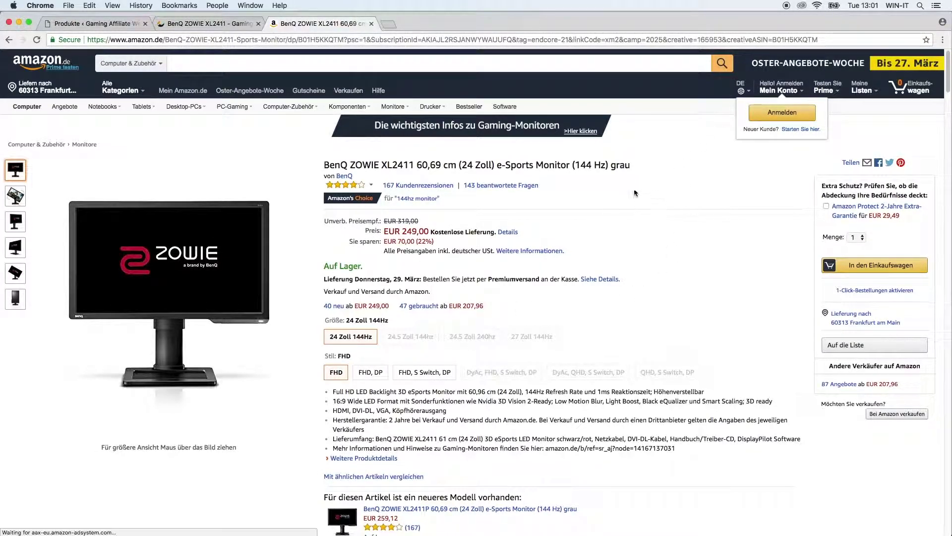
left_click(114, 24)
scroll(346, 407, "down", 3)
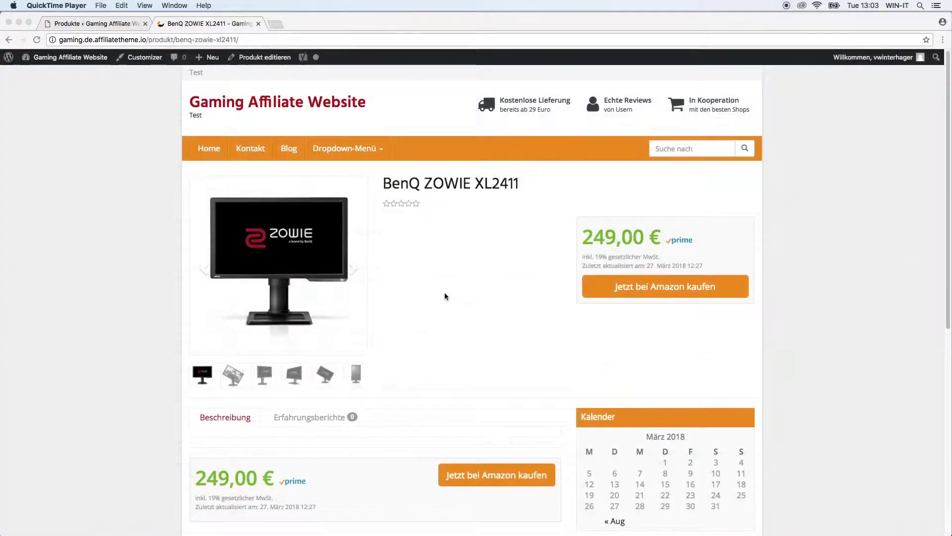
Follow the BenQ monitor's Amazon buy link again, inspect the URL during the redirect, and go back to the product page
left_click(446, 290)
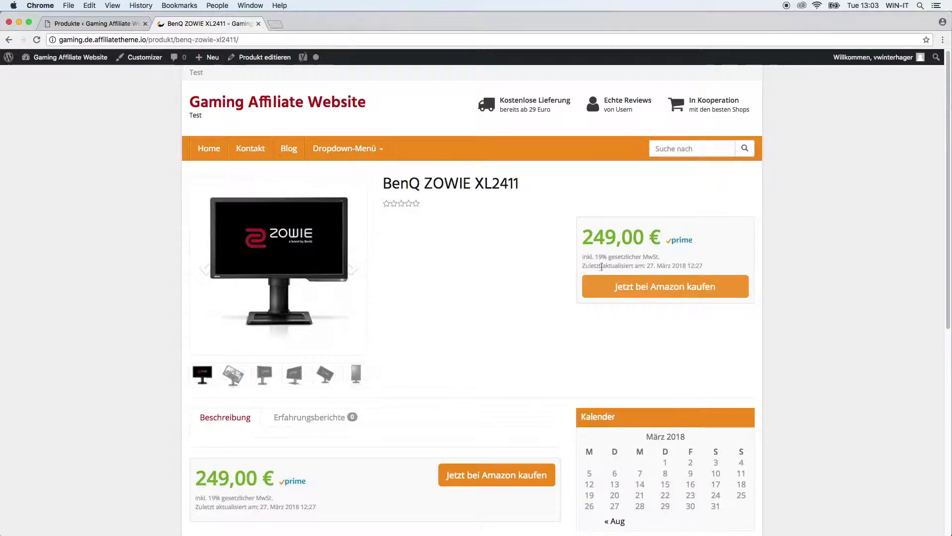
left_click(622, 280)
left_click_drag(180, 40, 62, 43)
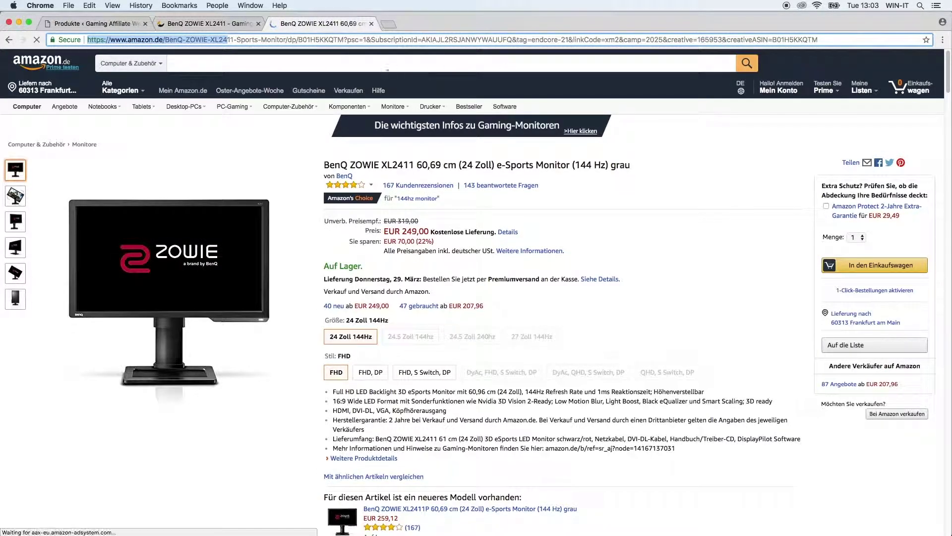
left_click(199, 23)
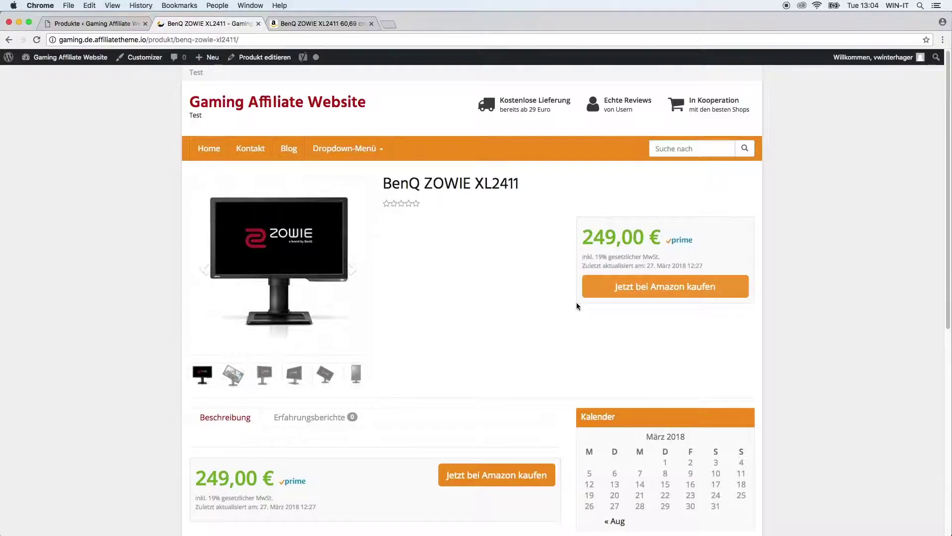
Examine the Permalink für Cloaker slug, compare it with the Amazon page's address, and close the Amazon page
key("ctrl+shift+Tab")
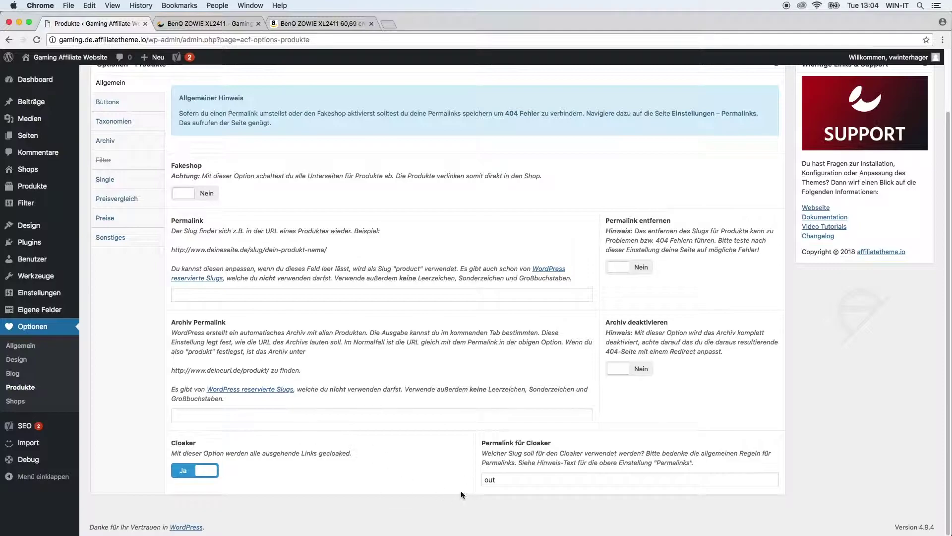
left_click(520, 479)
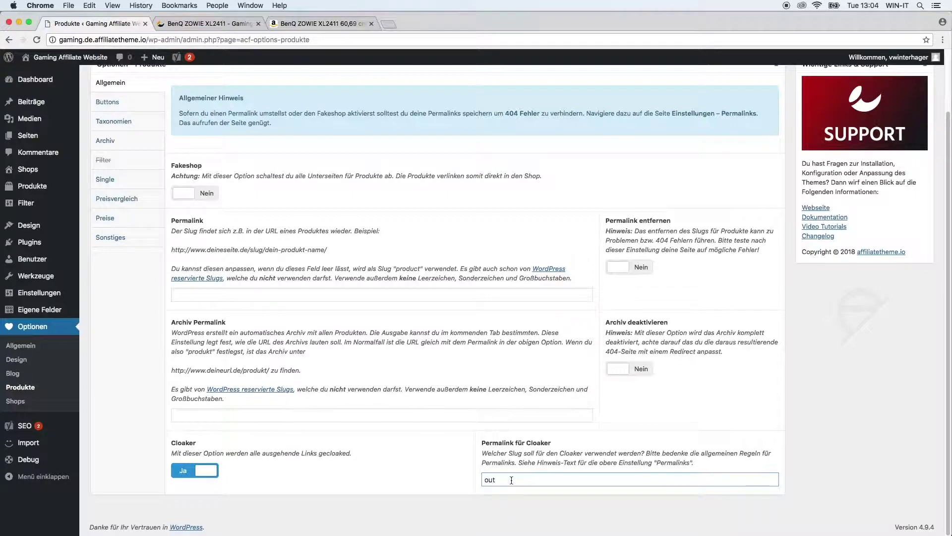
left_click(455, 484)
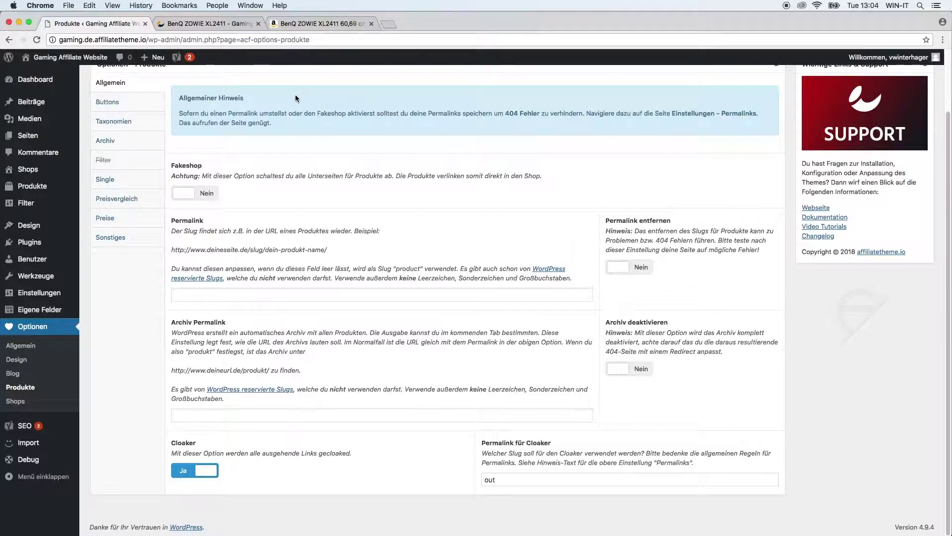
left_click(317, 29)
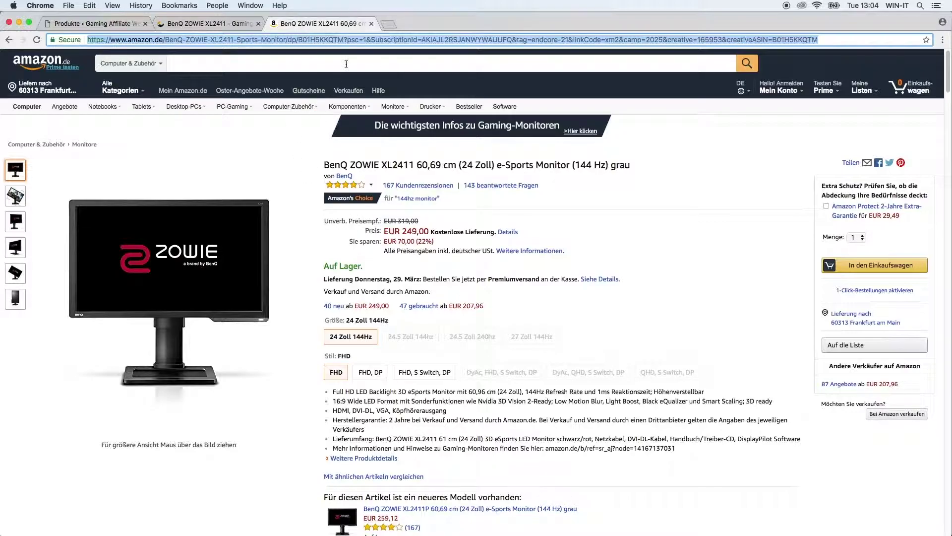
left_click(371, 24)
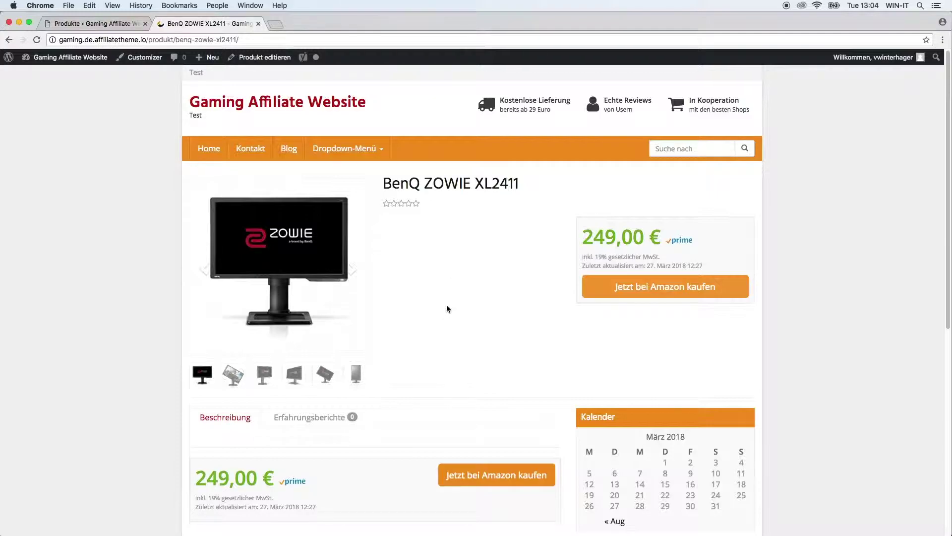
scroll(457, 355, "down", 2)
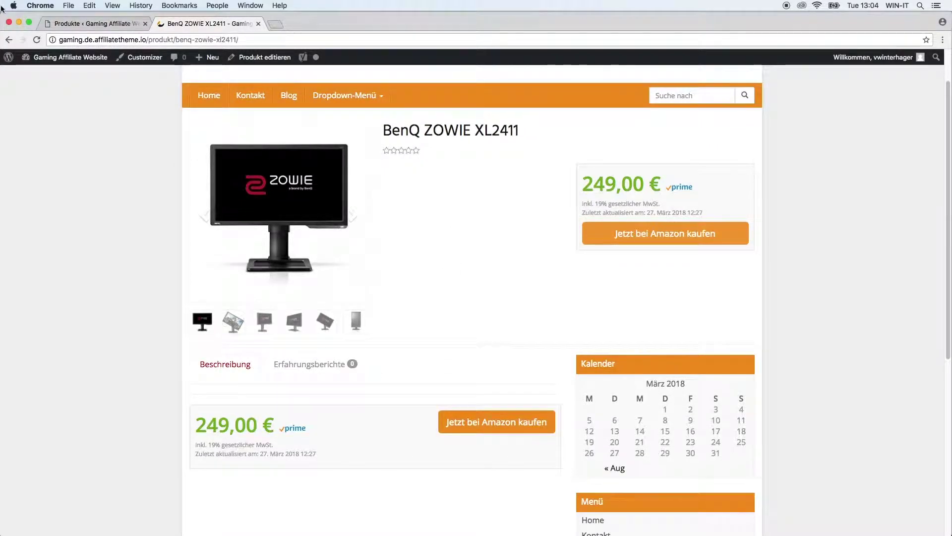
Disable the Cloaker option in the product options and save the change
key("ctrl+shift+Tab")
left_click(188, 470)
scroll(444, 449, "up", 3)
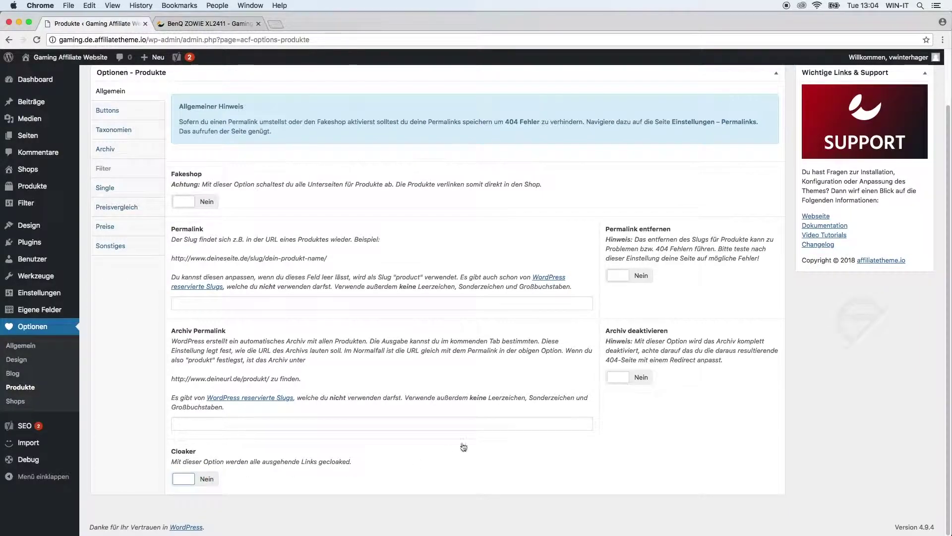
left_click(906, 160)
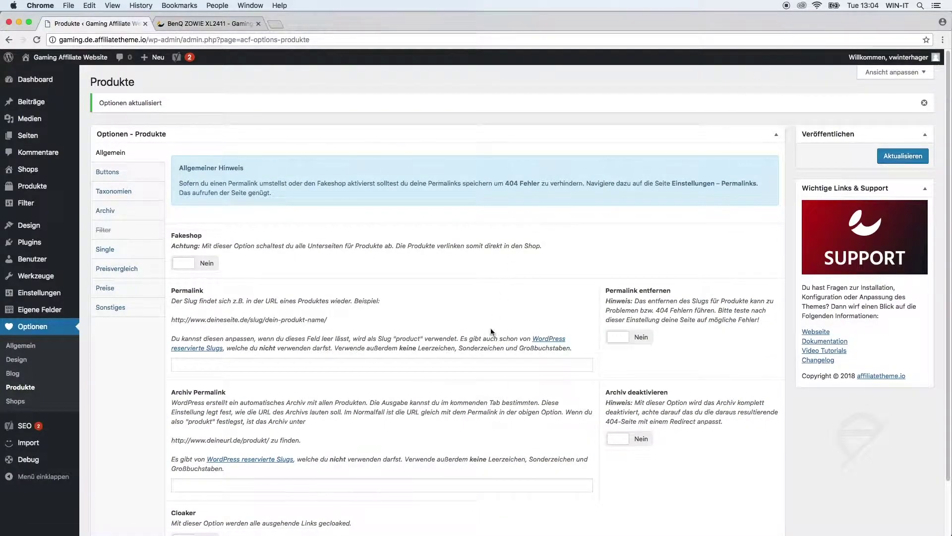
Open the Buttons section of the product options and review the notice about API products and the button settings
scroll(491, 323, "down", 3)
scroll(423, 332, "up", 3)
left_click(133, 173)
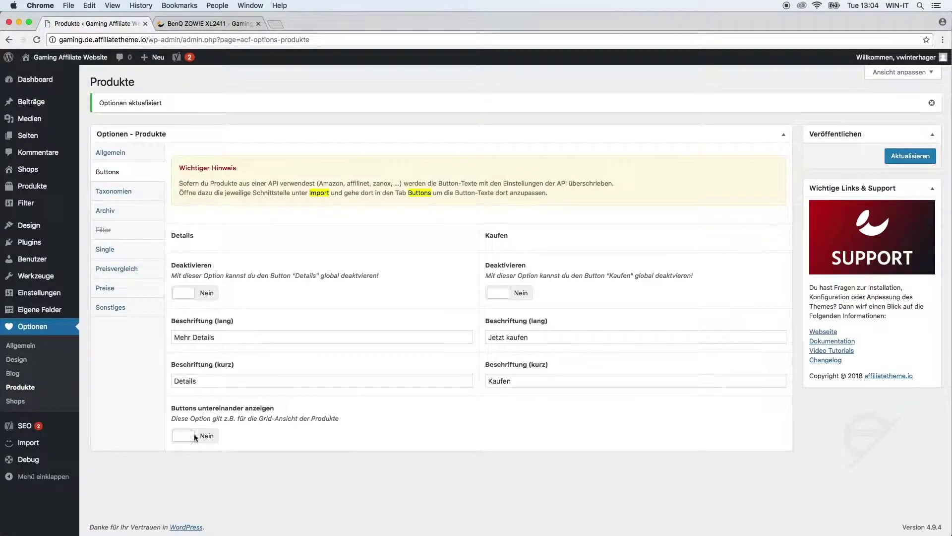
mouse_move(58, 446)
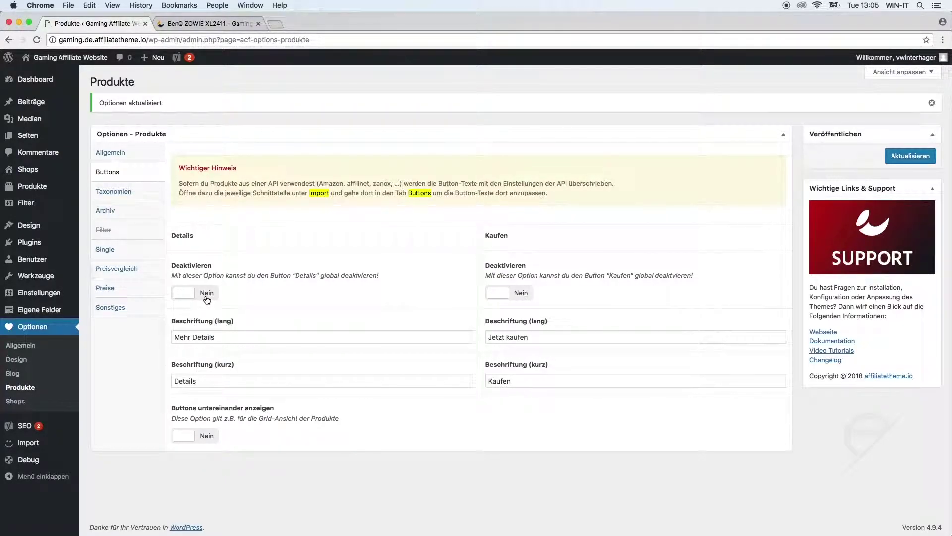
Locate the Details and Kaufen buttons in the home page's product list, and test the Details button of the HKC G27
left_click(216, 24)
scroll(364, 238, "up", 1)
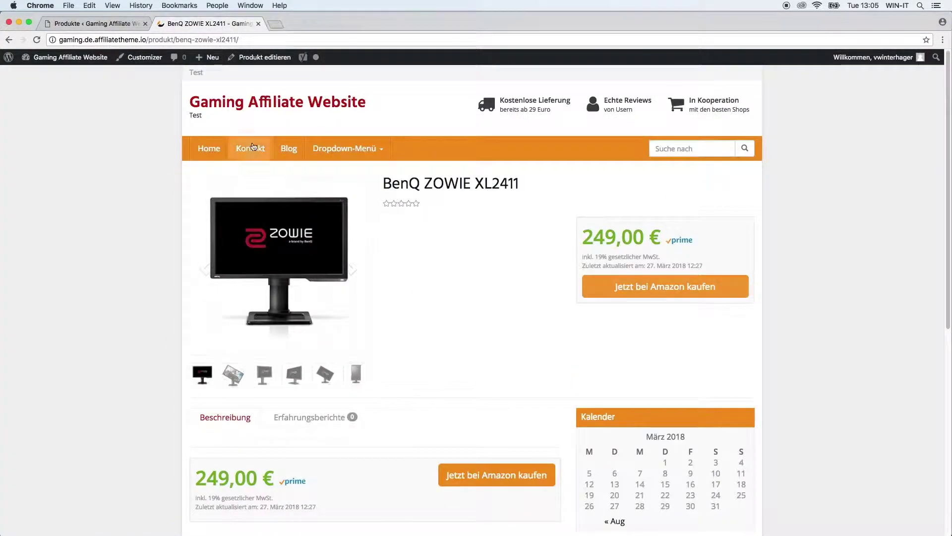
left_click(238, 103)
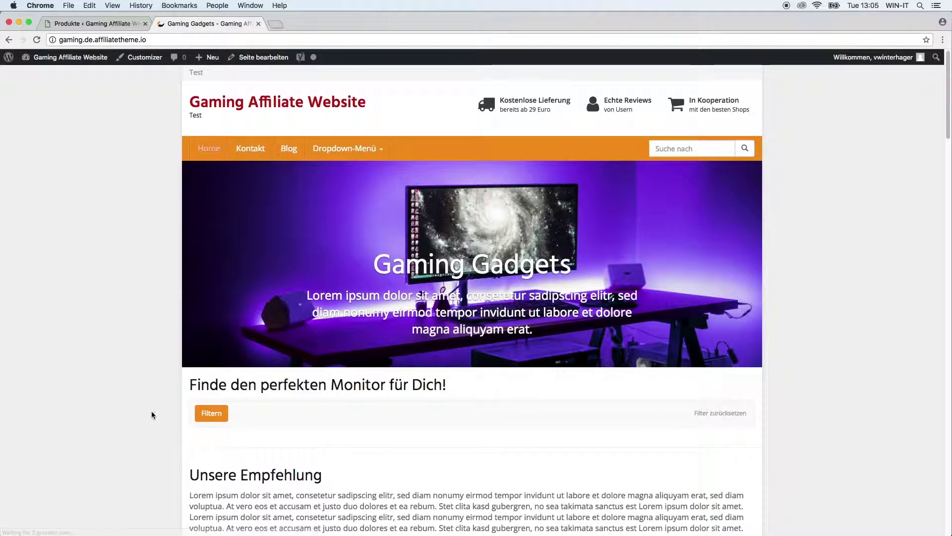
scroll(149, 410, "down", 15)
scroll(141, 412, "up", 3)
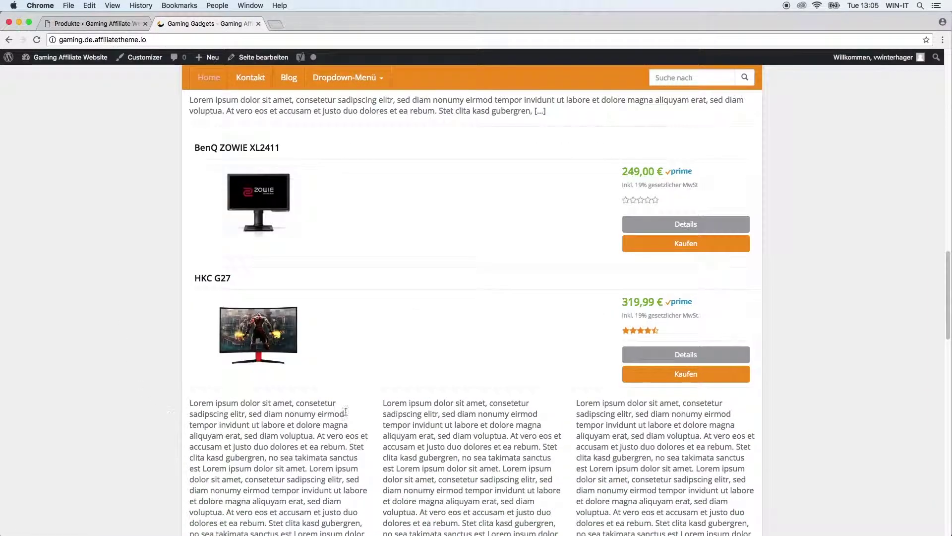
left_click(684, 358)
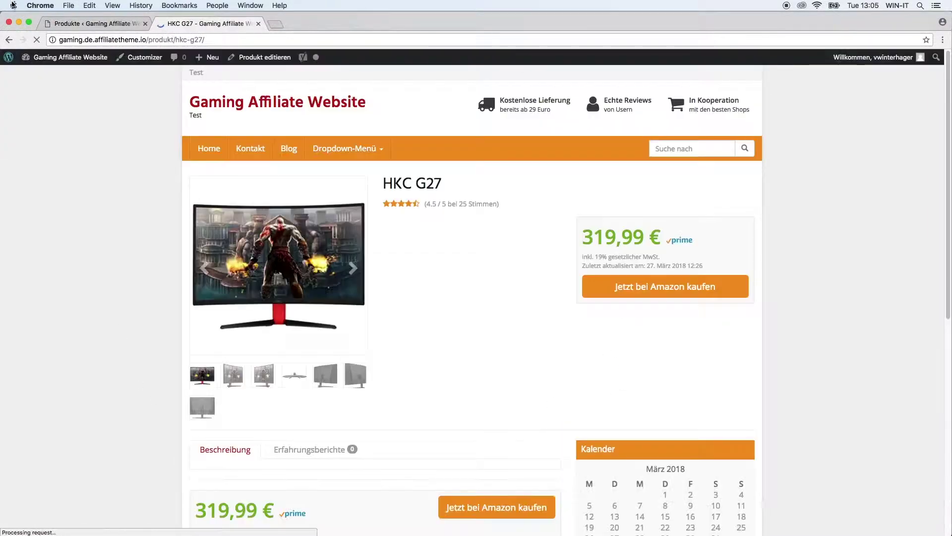
left_click(9, 40)
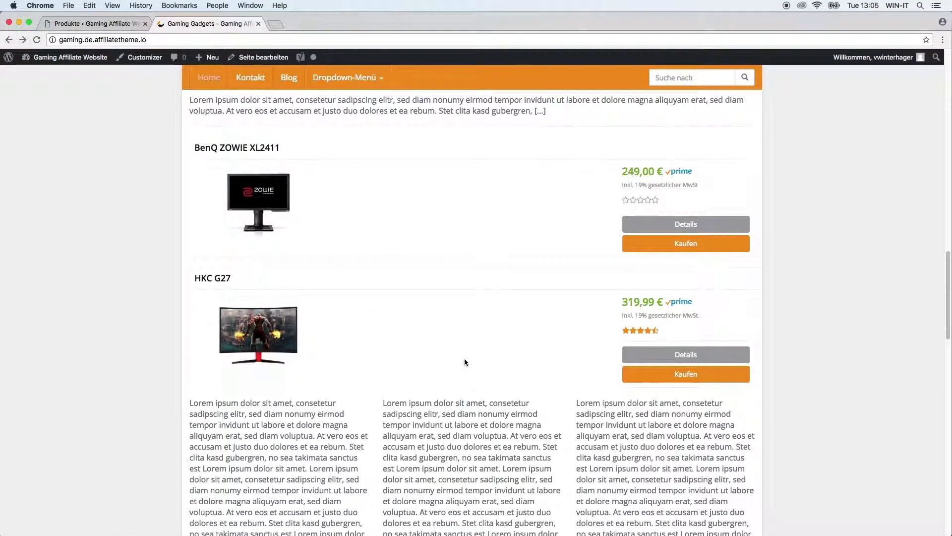
Deactivate both the Details and Kaufen buttons globally and save the product options
left_click(69, 24)
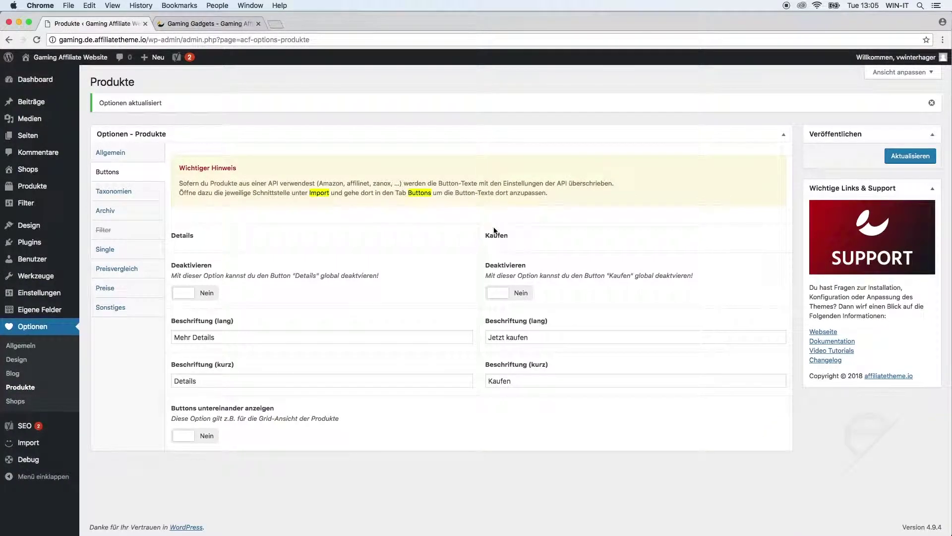
left_click(203, 296)
left_click(518, 292)
left_click(917, 156)
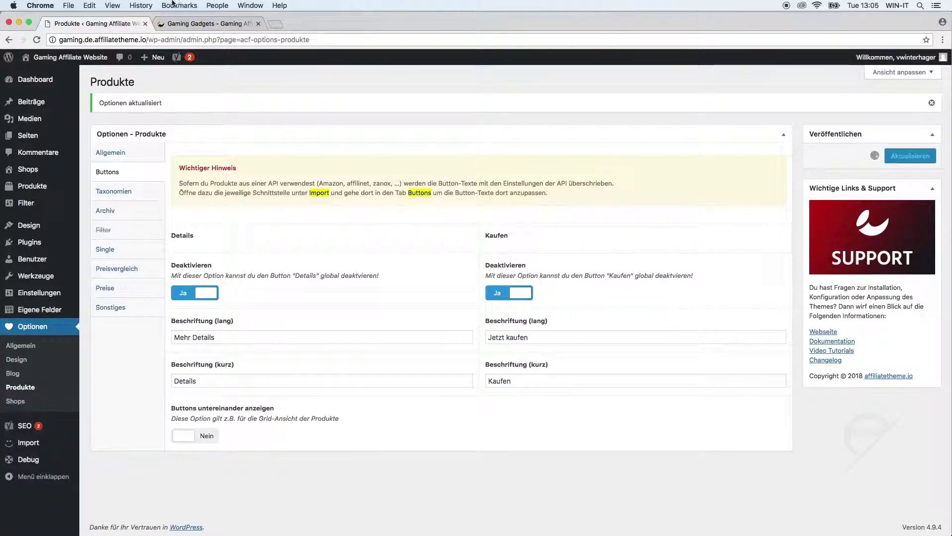
Reload the home page, check the buttons in the product list, and return to the product options
left_click(189, 25)
left_click(36, 40)
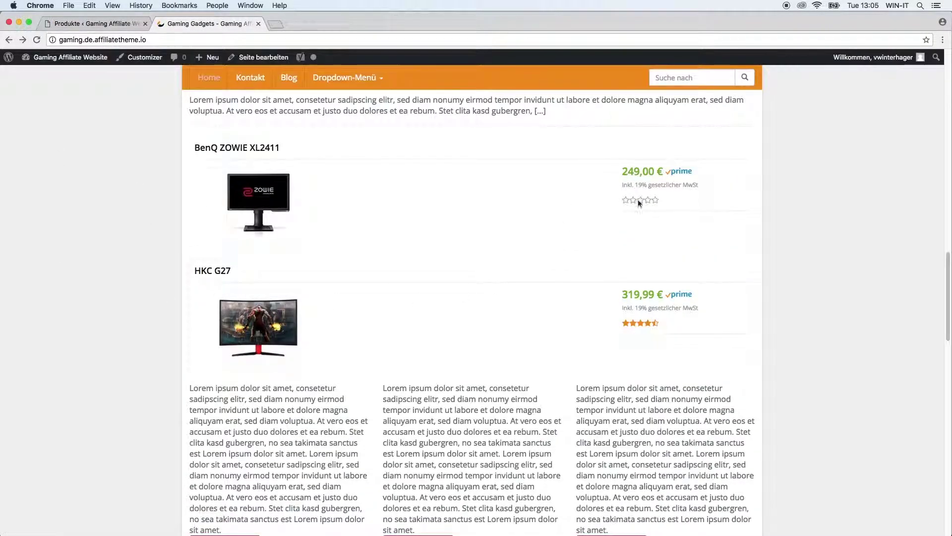
left_click(64, 25)
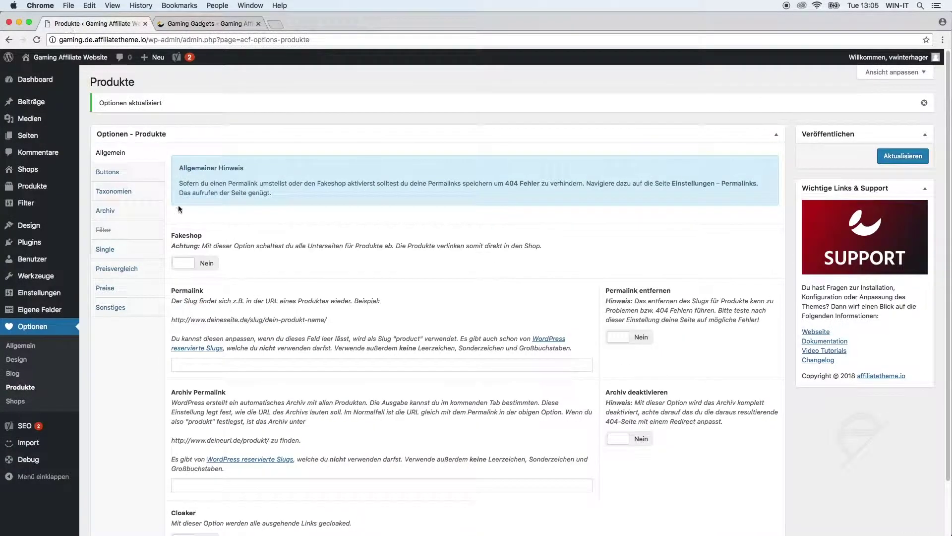
Turn off Deaktivieren for both the Details and Kaufen buttons and save the product options
left_click(124, 173)
left_click(198, 293)
left_click(521, 297)
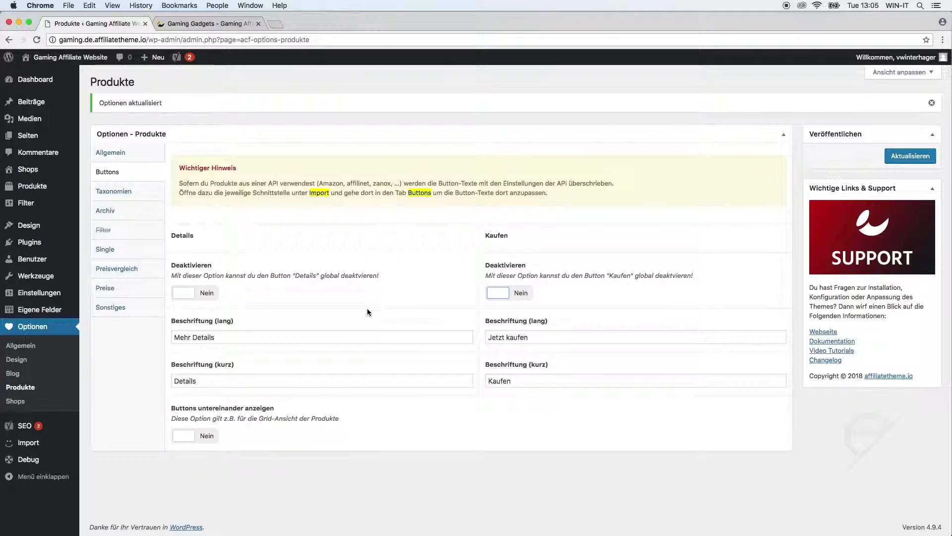
key("ctrl+Tab")
key("ctrl+shift+Tab")
left_click(916, 160)
Reload the home page to recheck the product list's buttons, and reopen the Buttons section of the product options
left_click(248, 22)
key("super+r")
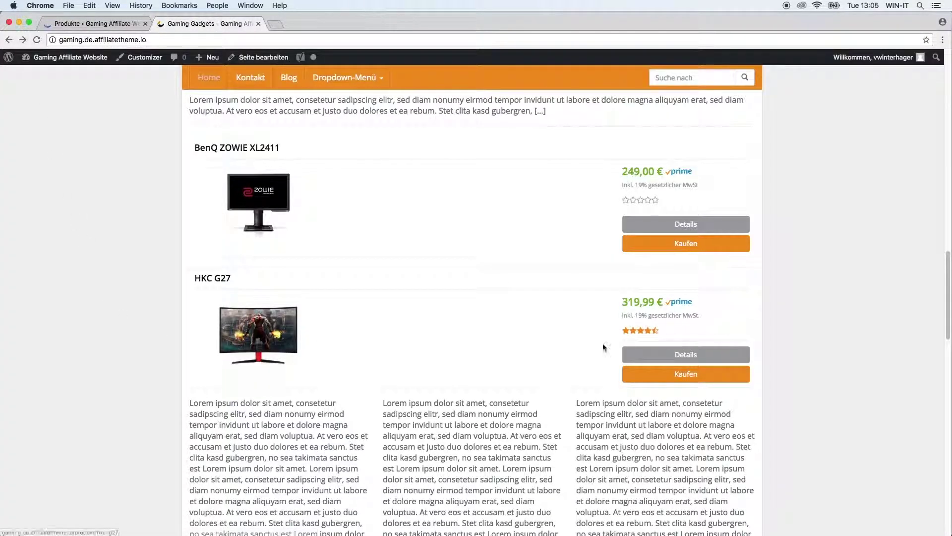
left_click(74, 23)
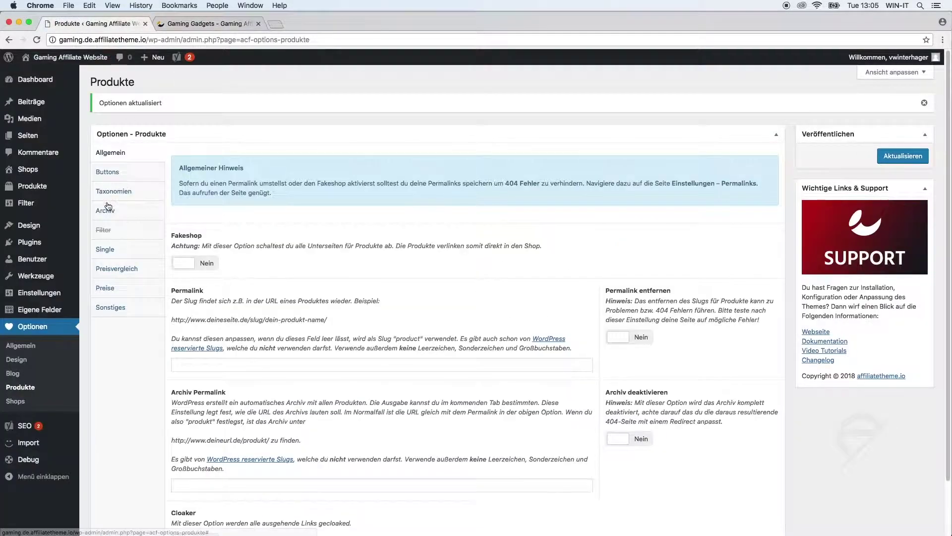
left_click(120, 177)
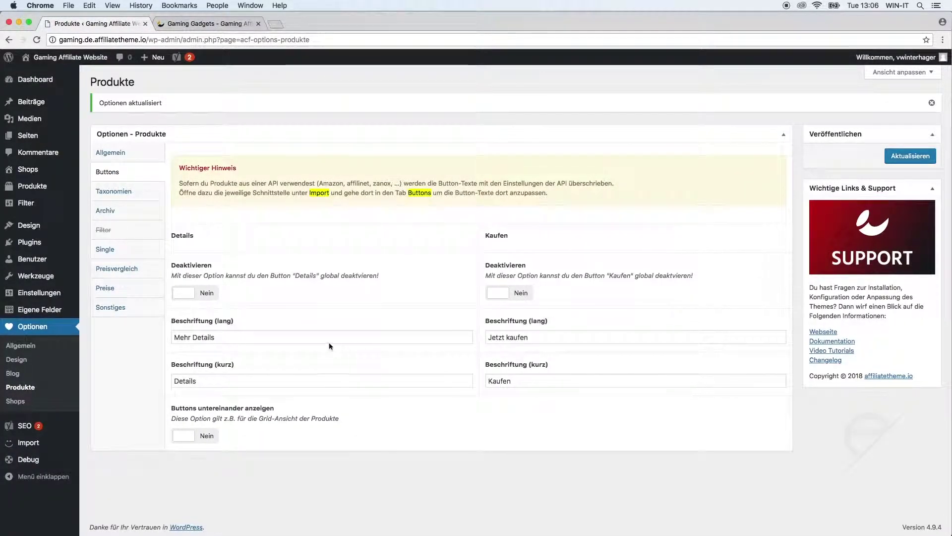
Compare the product list's buttons on the home page, then set the Details button's short label to Infos and save the product options
left_click(250, 20)
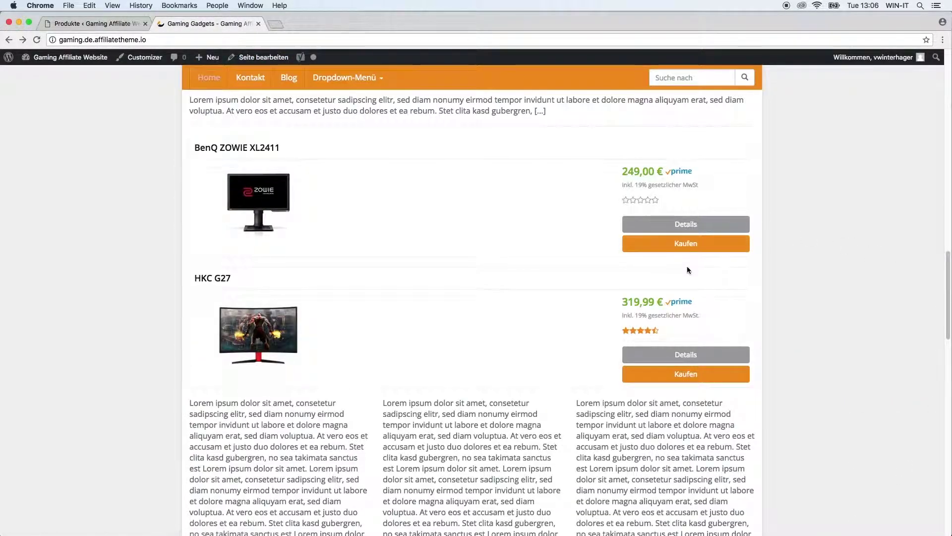
left_click(95, 24)
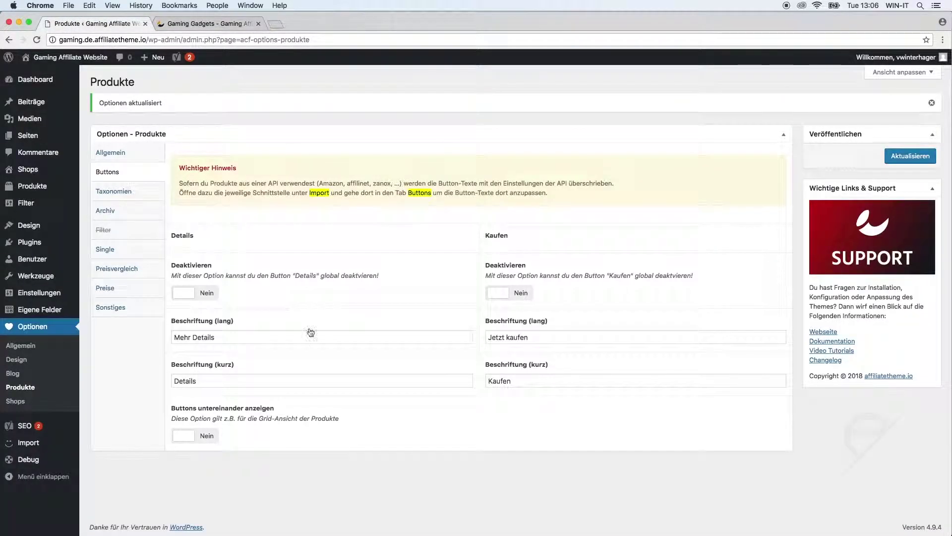
double_click(220, 379)
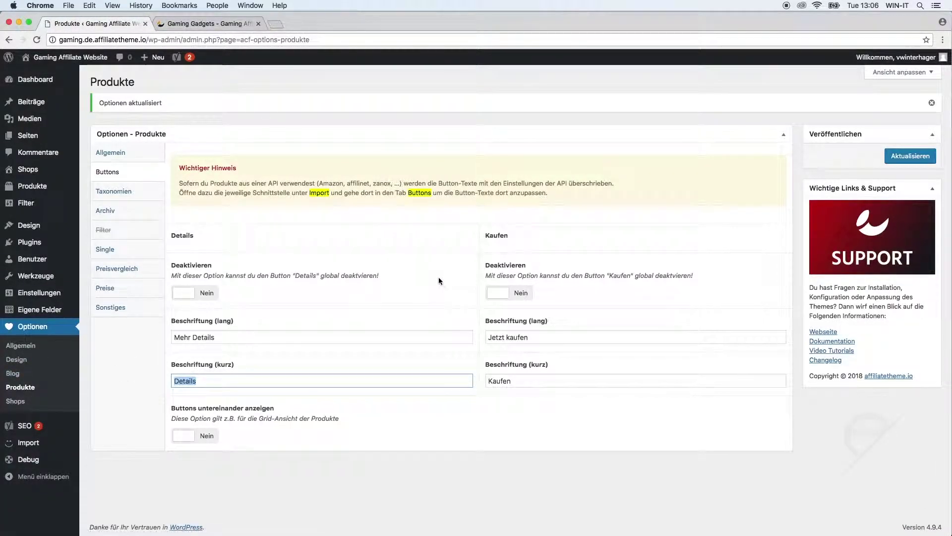
type("Mehr I")
type("Infos")
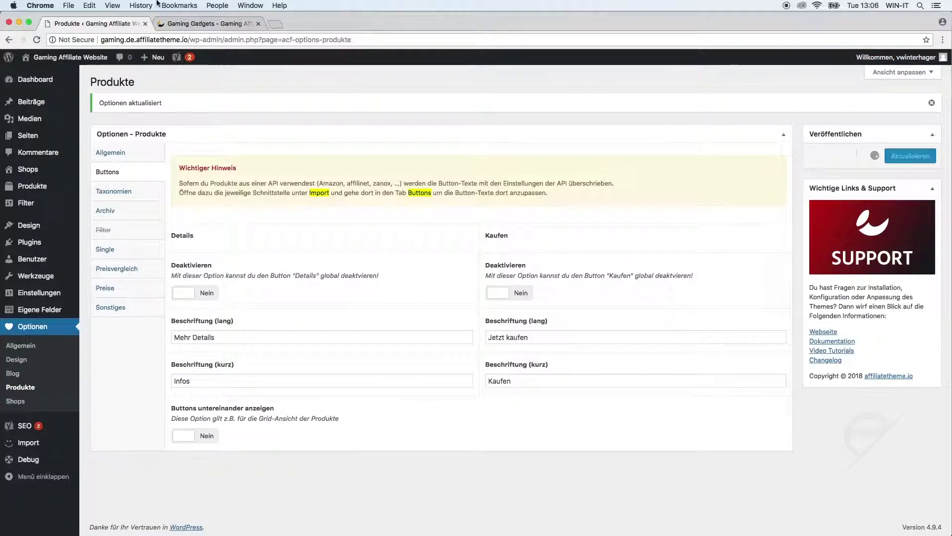
Reload the home page to check the Details button's short label in the product list, and return to the product options
left_click(178, 27)
key("super+r")
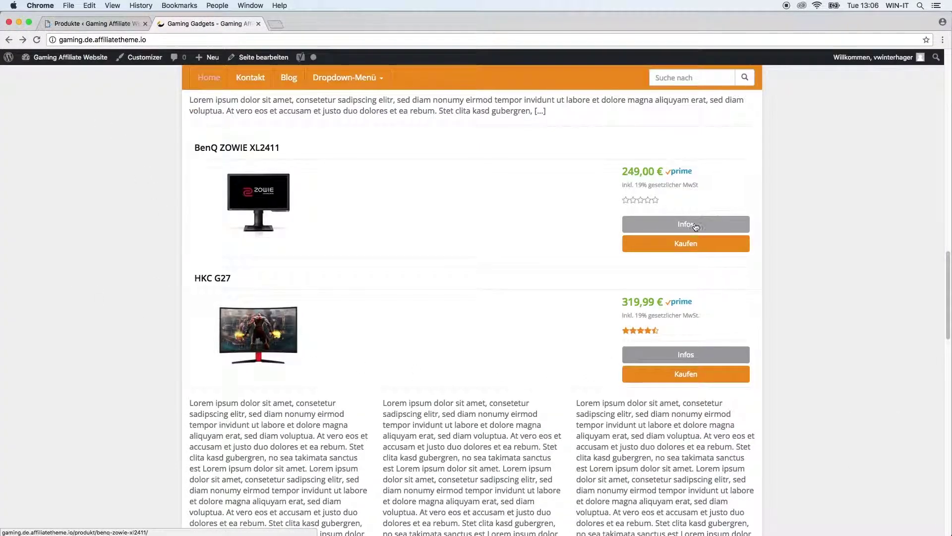
left_click(114, 27)
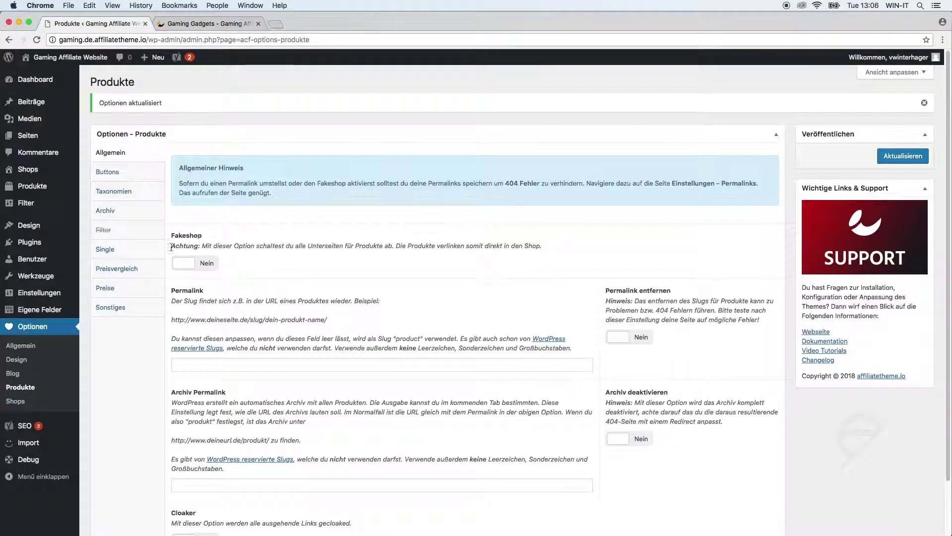
Reopen the Buttons section and set the Details button's short label back to Details
left_click(130, 173)
left_click_drag(194, 381, 161, 376)
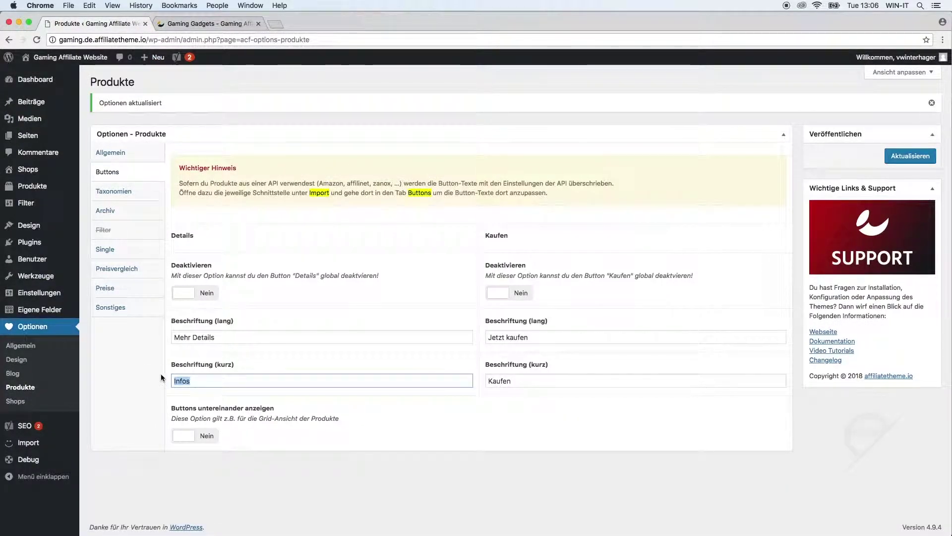
type("Details")
left_click(529, 356)
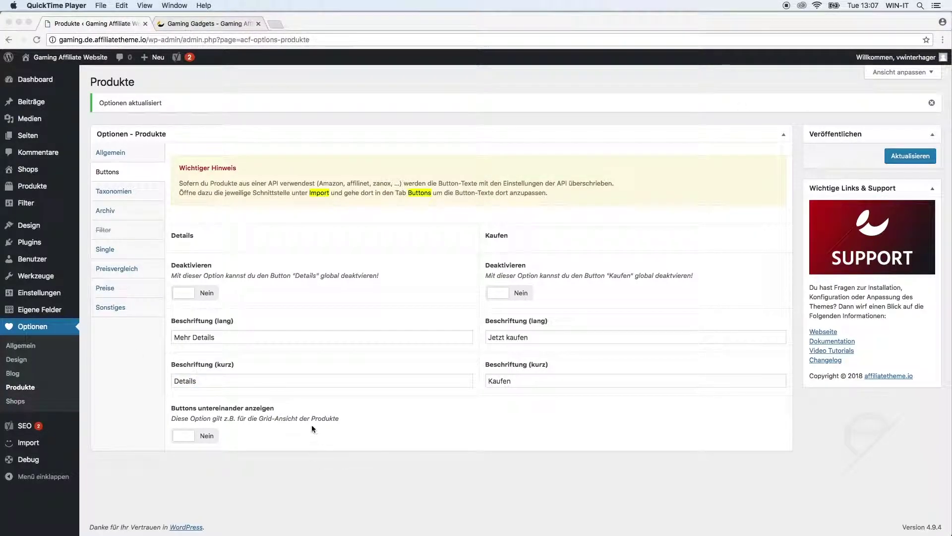
Examine the button layout in the home page's product grid under Unsere Empfehlung, and return to the product options
left_click(311, 424)
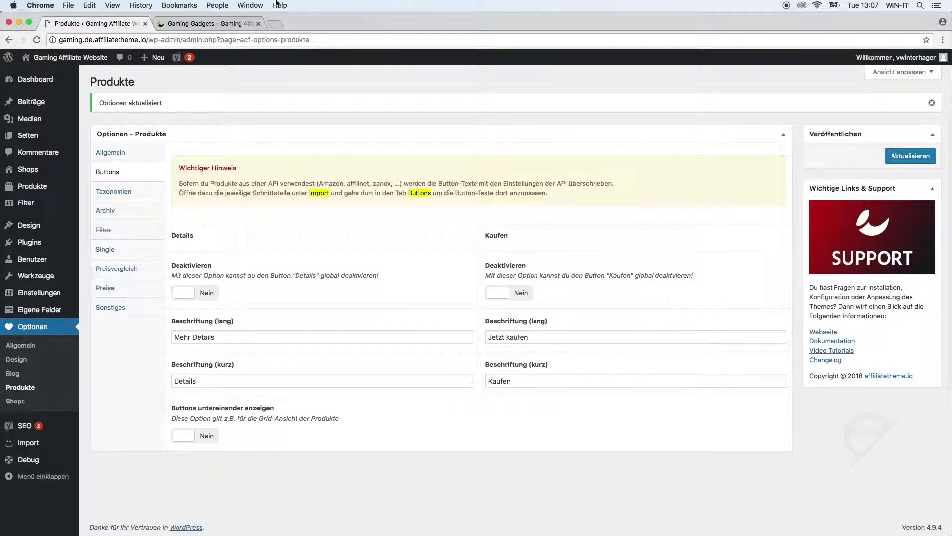
left_click(231, 23)
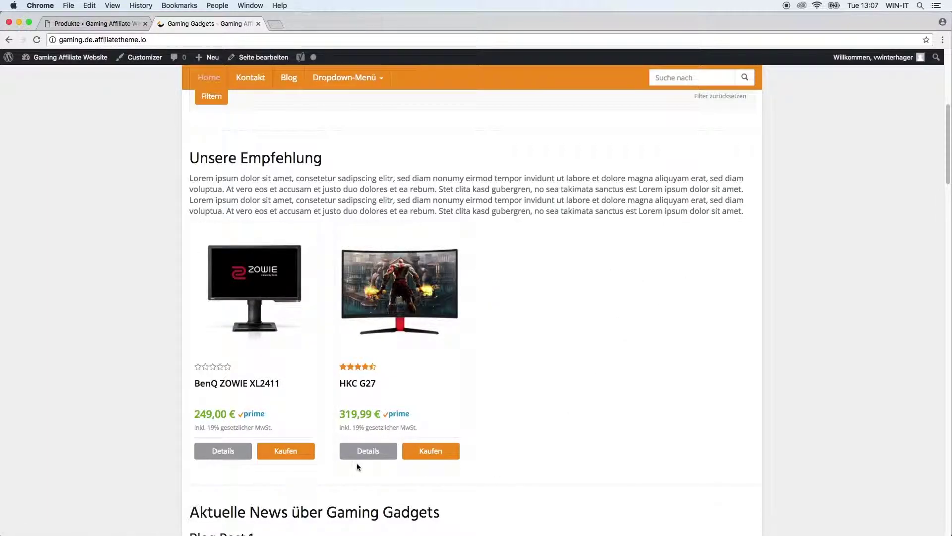
left_click(87, 23)
Turn on Buttons untereinander anzeigen, save the product options, and reload the home page to check the product grid
left_click(195, 435)
left_click(912, 156)
left_click(209, 24)
left_click(36, 40)
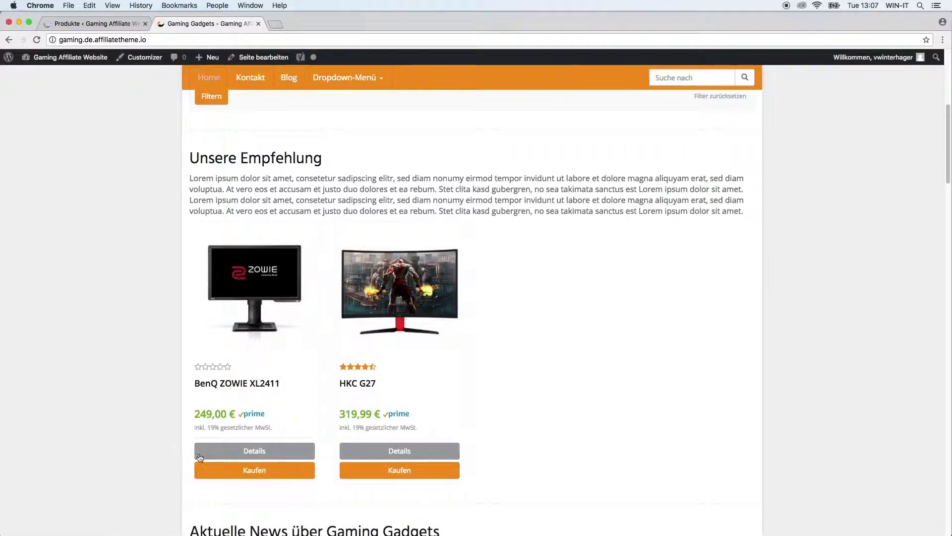